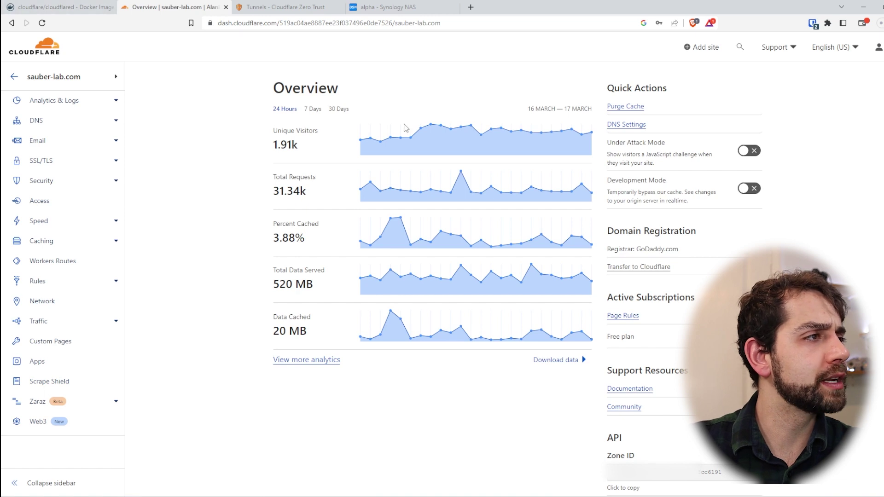
# Step: Open sauber-lab.com's DNS Records page, listing its A record and nine proxied CNAME records
pyautogui.click(311, 110)
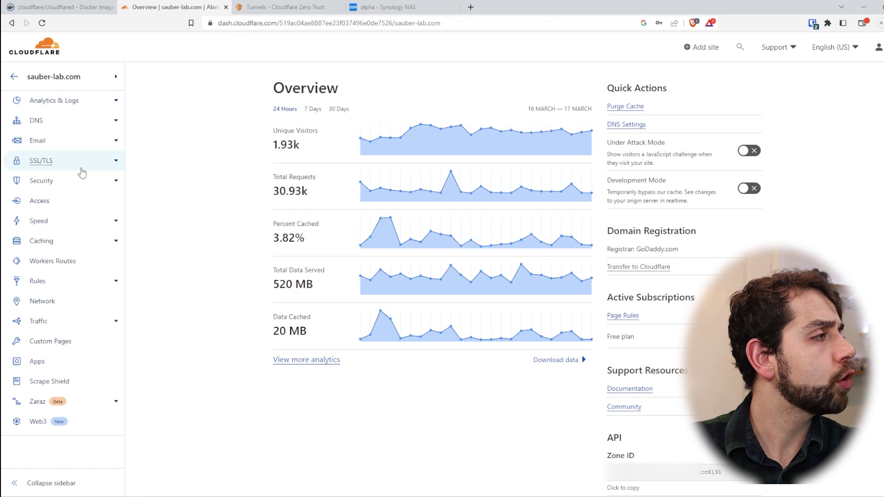
pyautogui.click(41, 125)
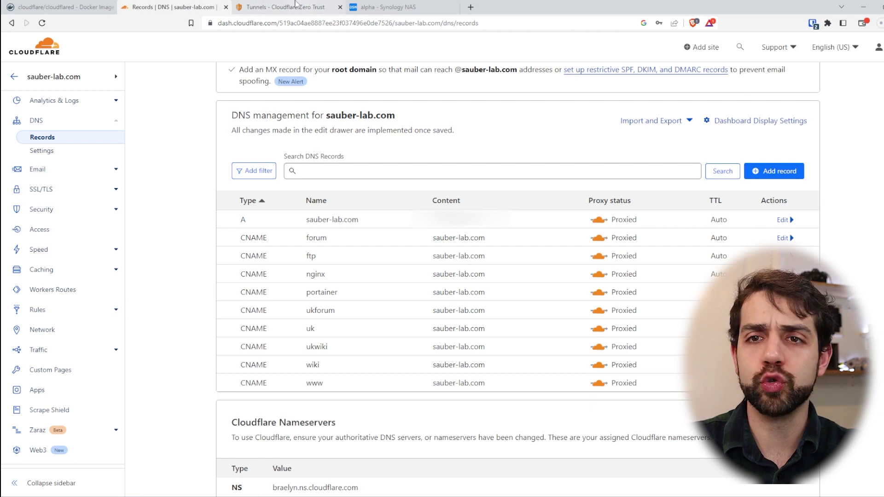
# Step: Go from the account home into Zero Trust and open the Tunnels list showing sauber and sauberlab
pyautogui.click(14, 76)
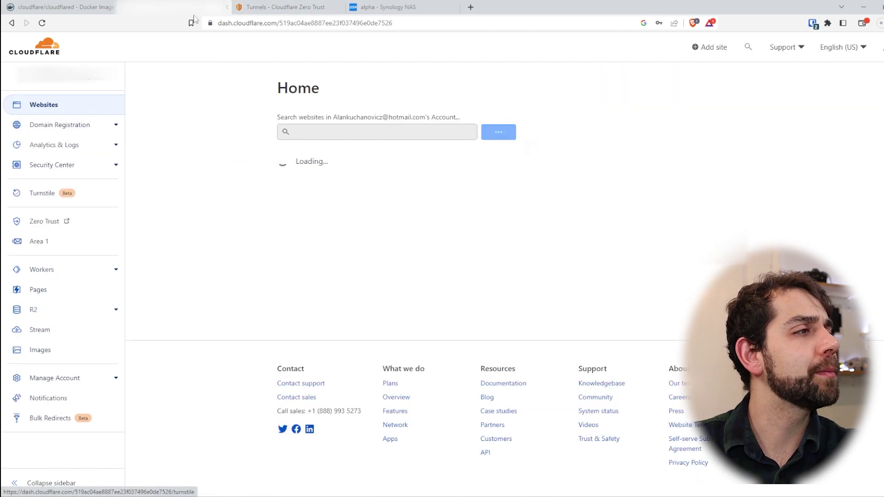
pyautogui.click(44, 221)
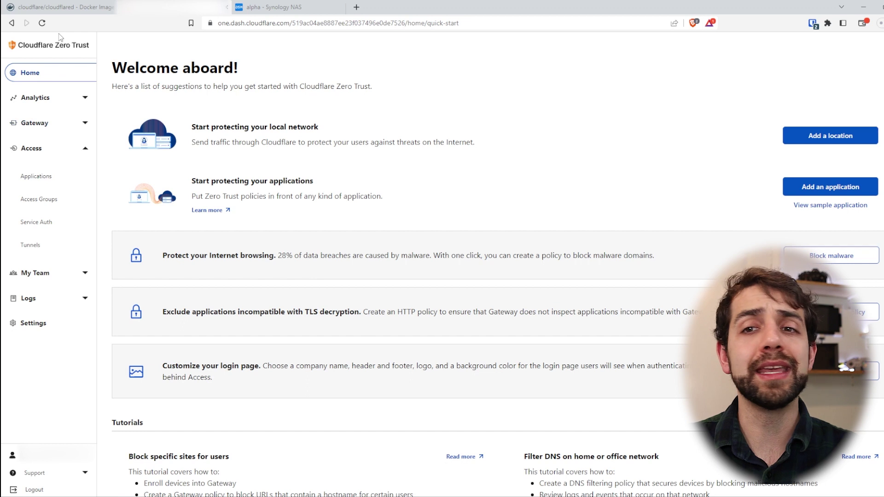
pyautogui.moveTo(285, 127); pyautogui.dragTo(381, 126)
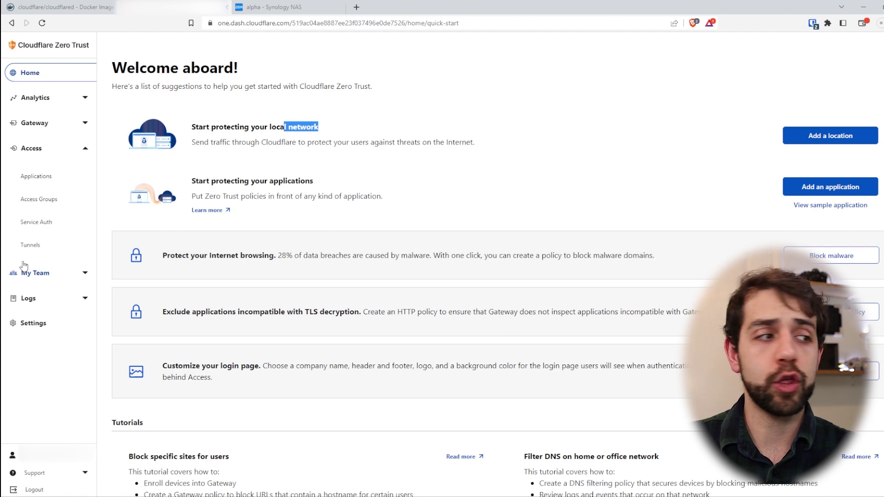
pyautogui.click(39, 247)
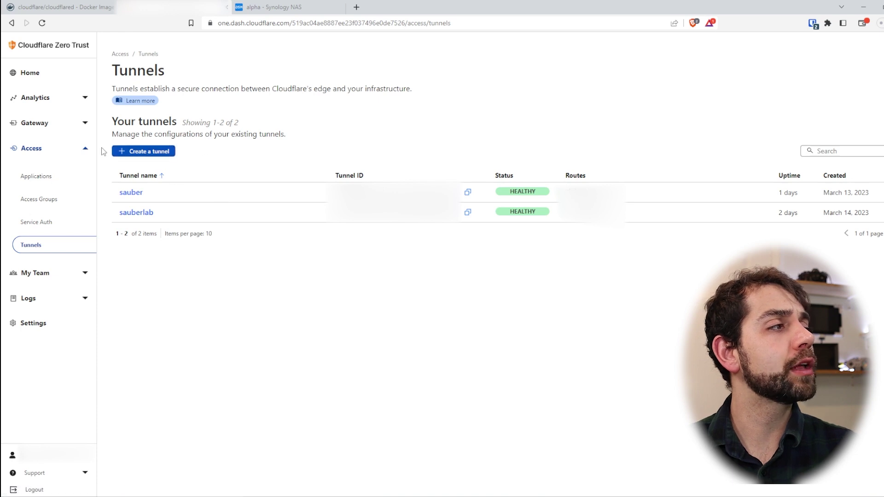
# Step: Create a new tunnel named SauberLab and save it
pyautogui.click(152, 153)
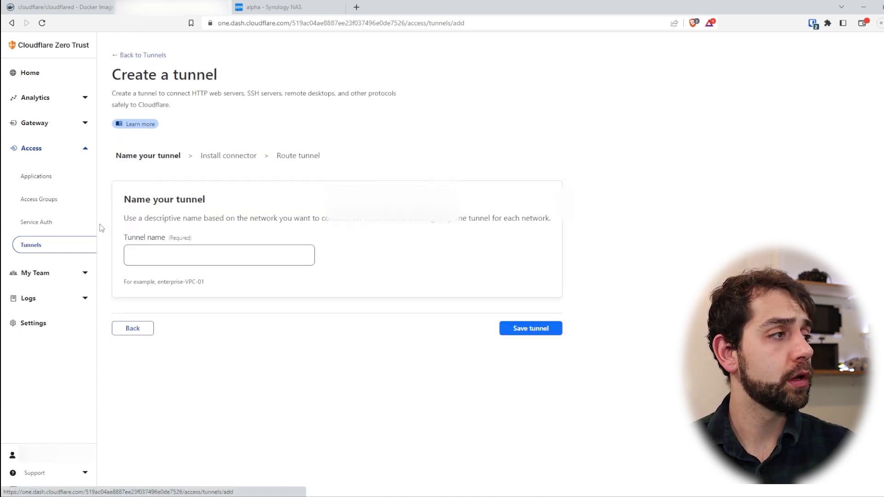
pyautogui.click(184, 256)
pyautogui.click(192, 282)
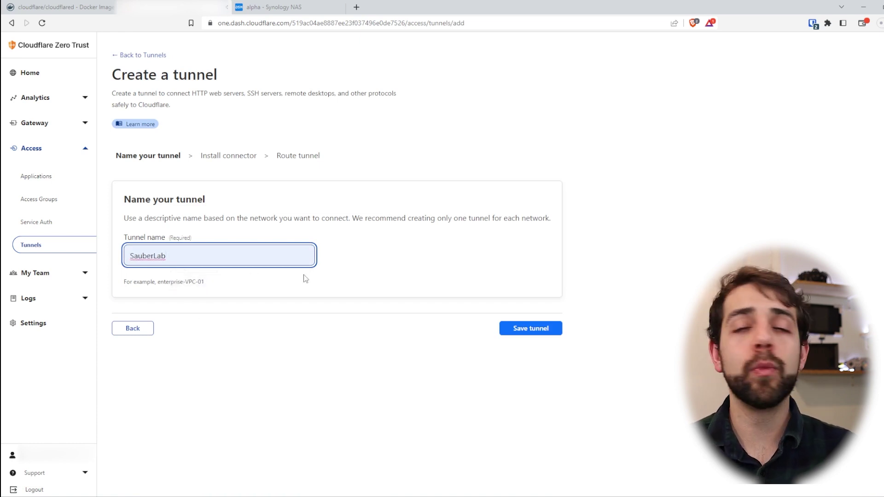
pyautogui.click(548, 333)
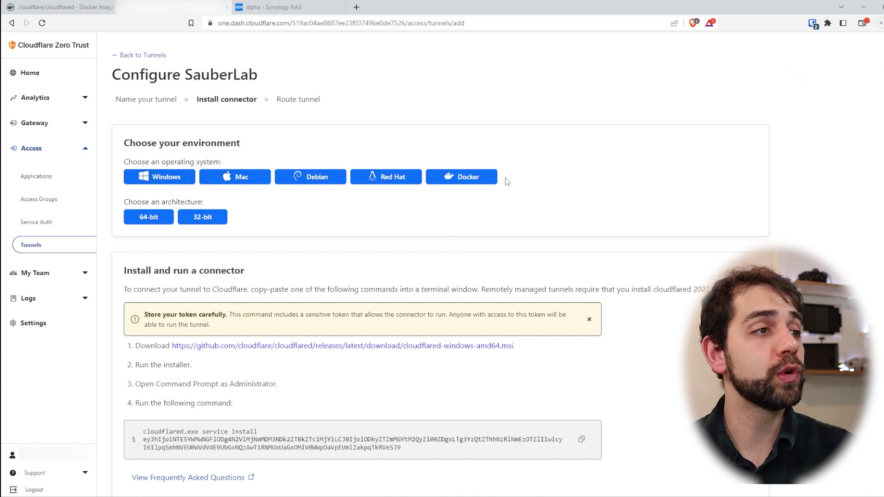
# Step: Choose Docker as the connector environment and copy the docker run command with token
pyautogui.click(486, 184)
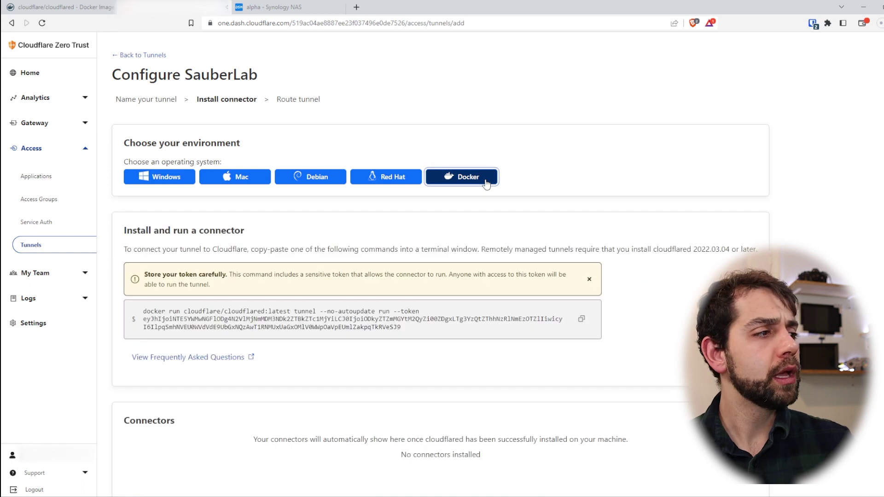
pyautogui.scroll(-2, 308, 213)
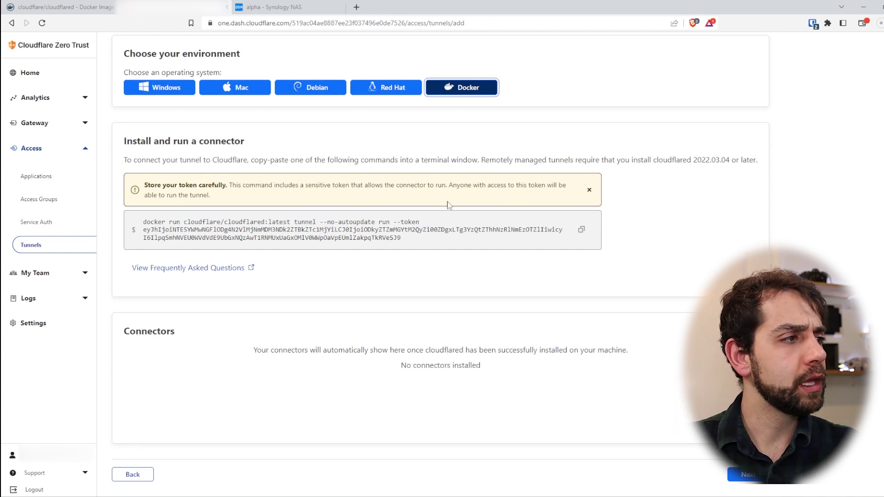
pyautogui.click(581, 230)
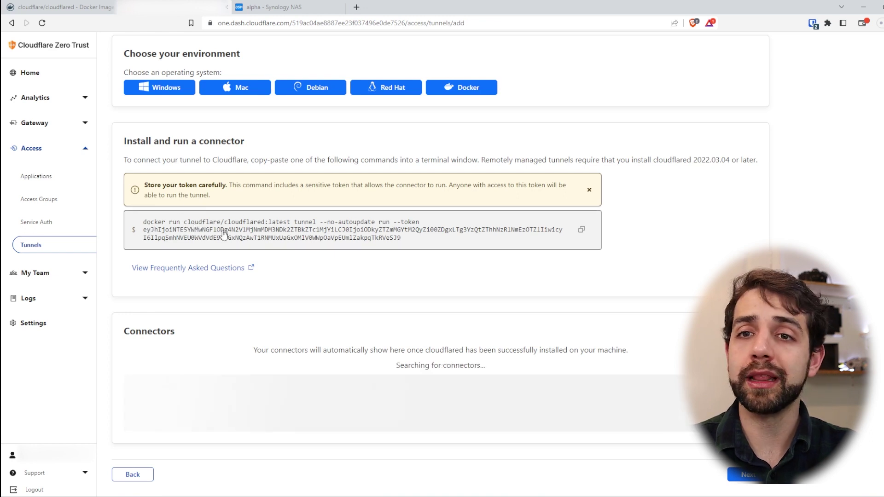
# Step: Review the cloudflare/cloudflared image name and description on Docker Hub, then switch to the NAS's Docker images
pyautogui.click(102, 5)
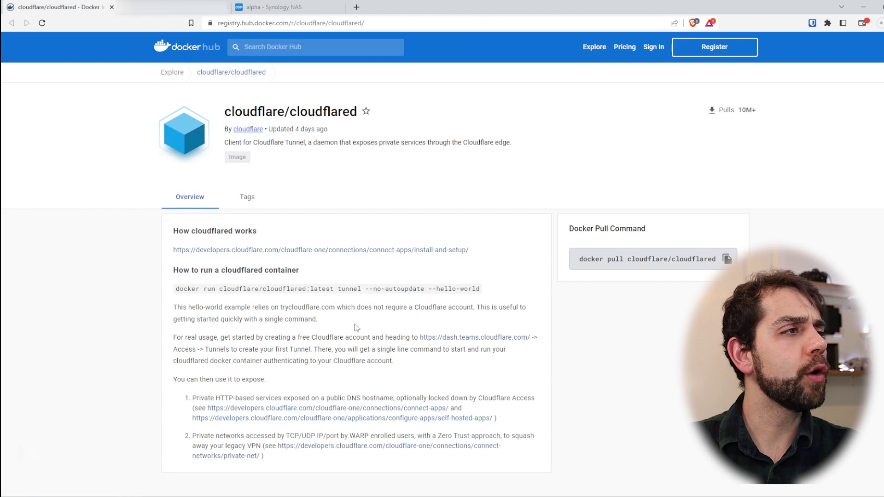
pyautogui.moveTo(279, 124); pyautogui.dragTo(331, 123)
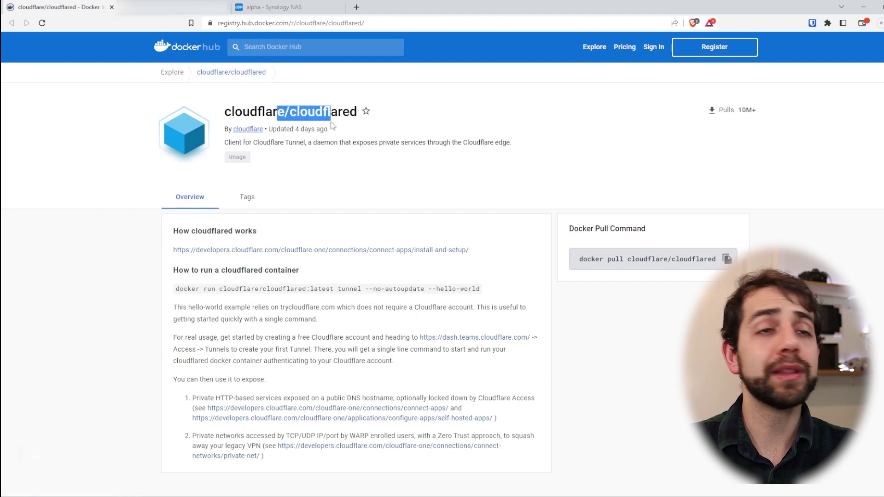
pyautogui.moveTo(271, 142); pyautogui.dragTo(321, 174)
pyautogui.scroll(-1, 377, 320)
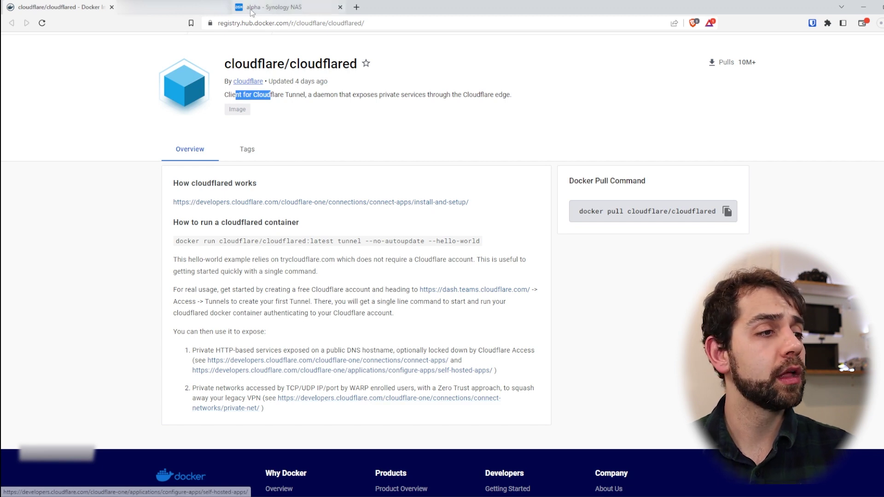
pyautogui.click(300, 4)
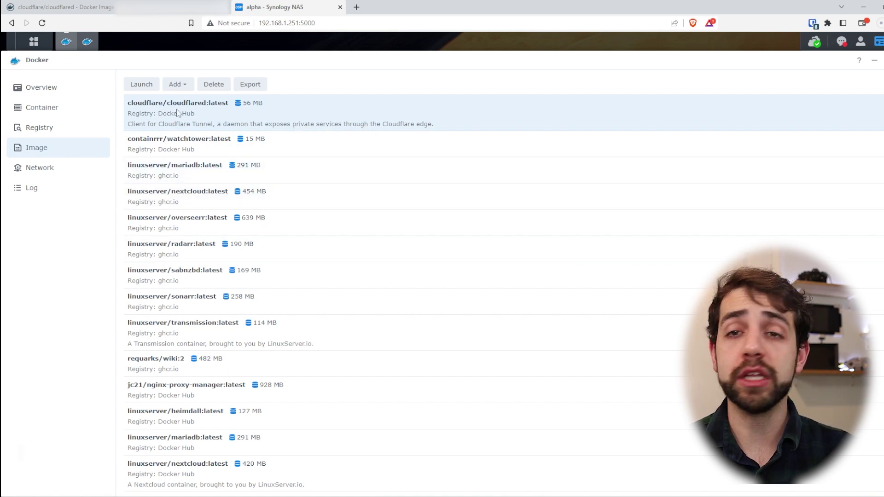
# Step: Launch a cloudflared container on the Docker host's network with auto-restart, showing its Execution Command settings
pyautogui.click(141, 85)
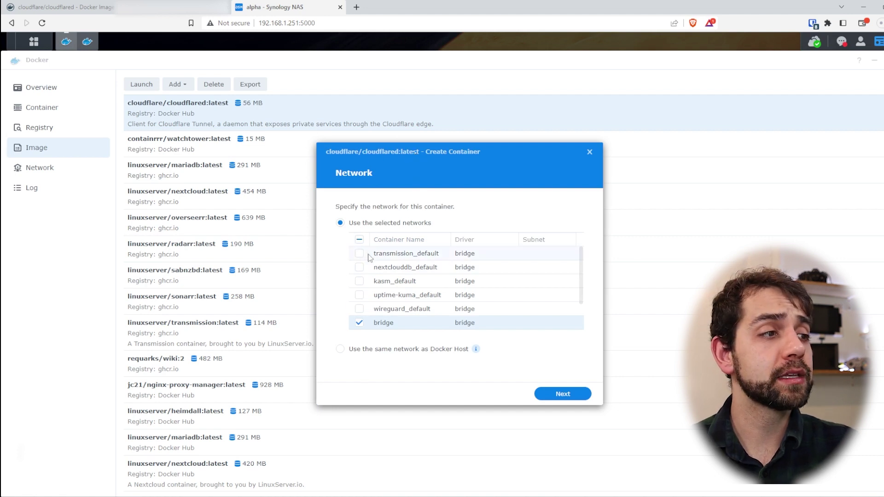
pyautogui.click(339, 351)
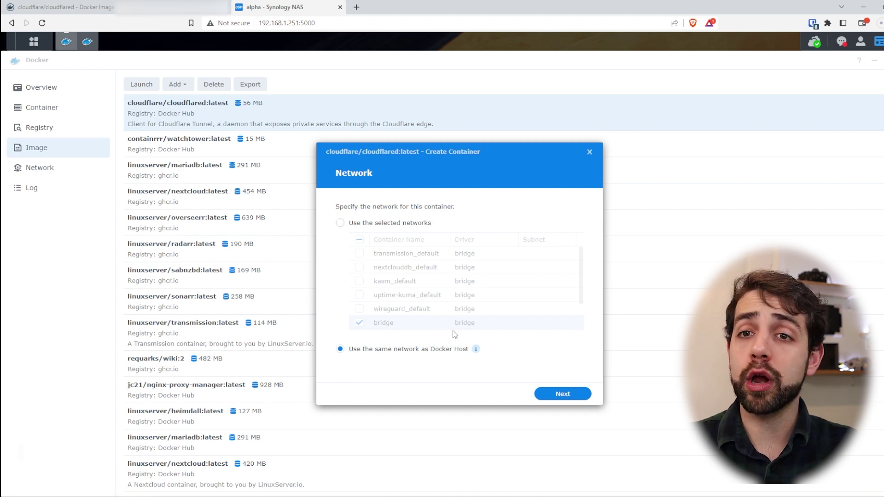
pyautogui.click(562, 394)
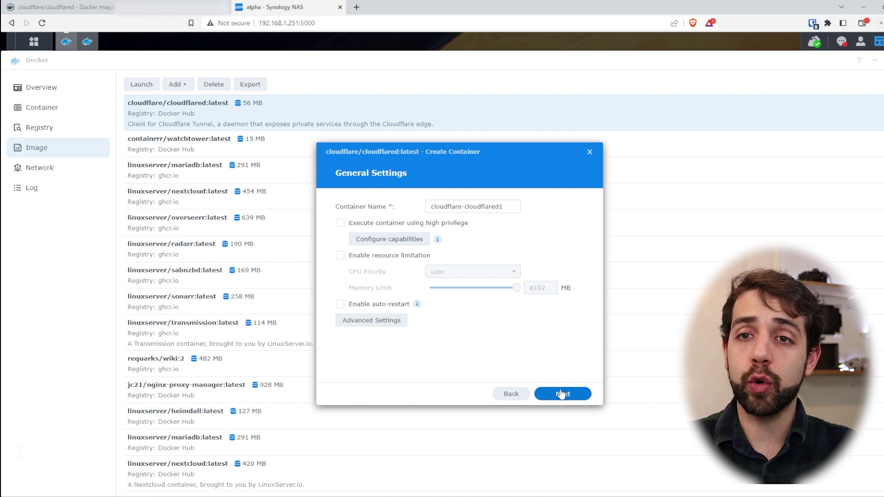
pyautogui.click(355, 306)
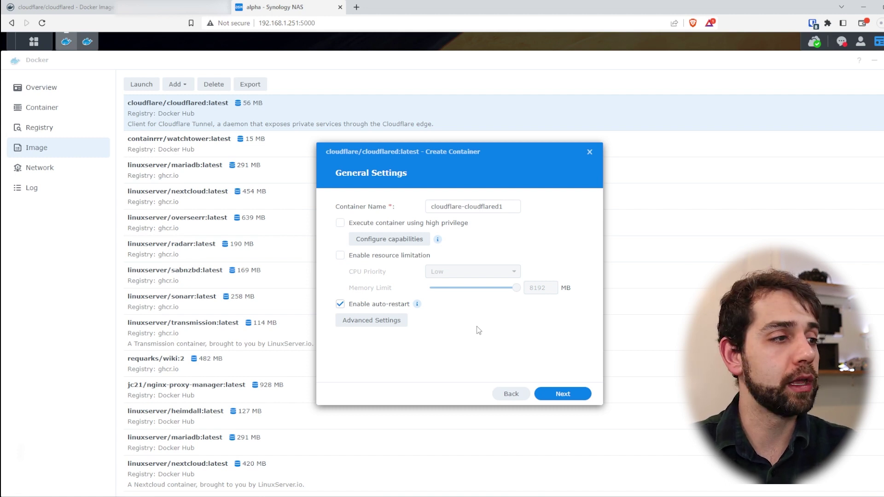
pyautogui.click(371, 325)
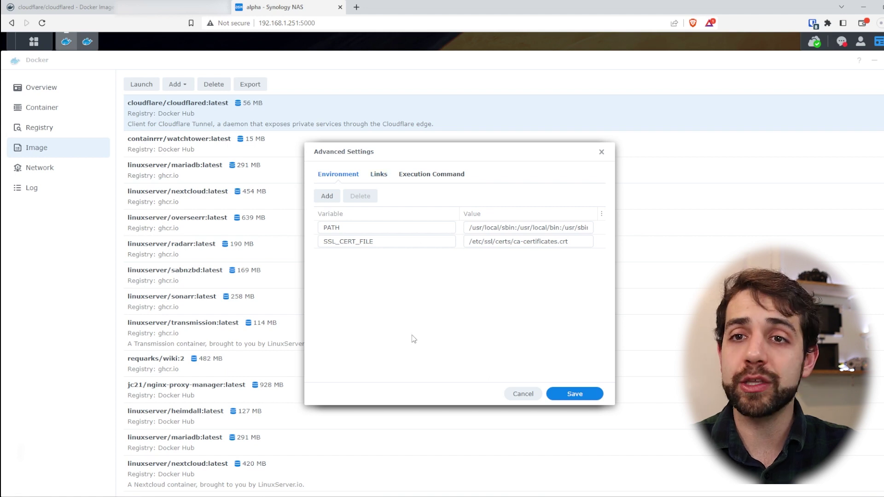
pyautogui.click(454, 179)
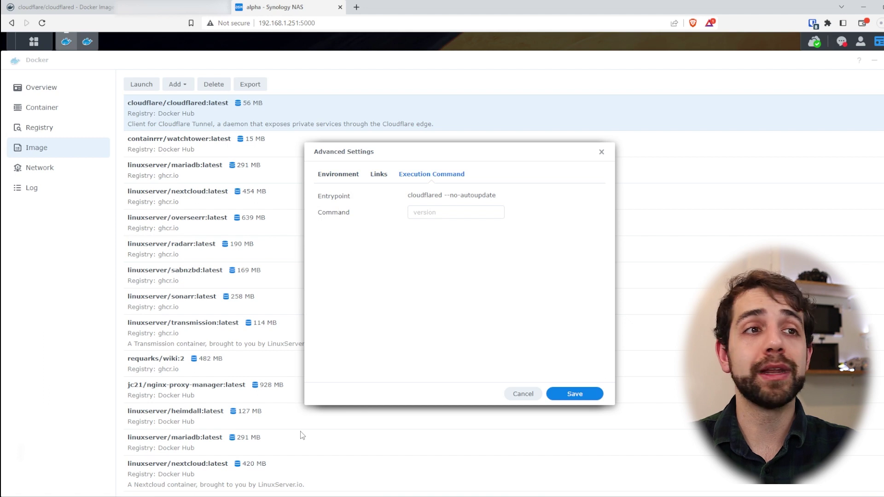
# Step: Copy the tunnel's Docker connector command again and paste it into Notepad
pyautogui.click(184, 6)
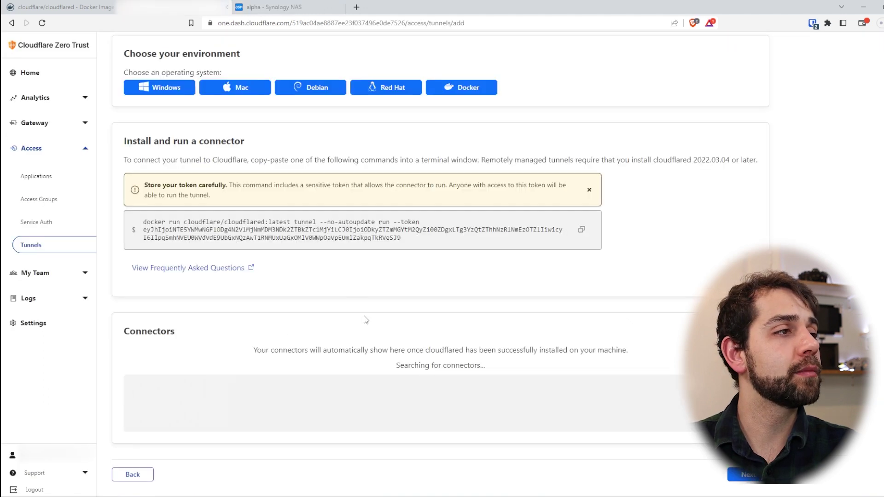
pyautogui.click(582, 230)
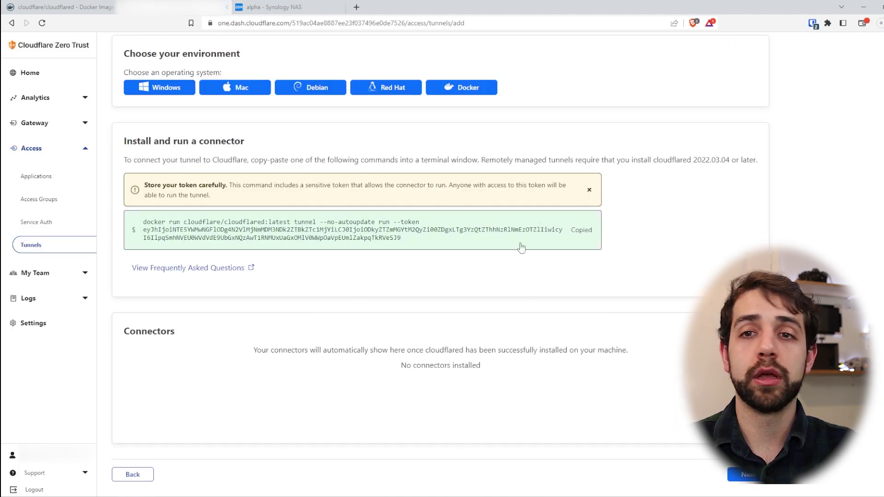
pyautogui.hotkey('alt', 'Tab')
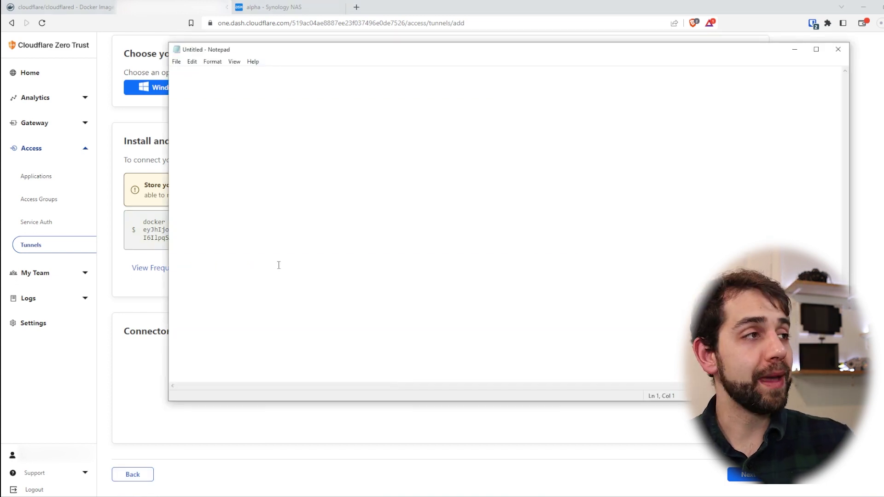
pyautogui.hotkey('ctrl', 'v')
# Step: Trim the pasted text to 'tunnel run --token' plus the token, removing the docker run prefix
pyautogui.moveTo(392, 71); pyautogui.dragTo(26, 20)
pyautogui.click(351, 89)
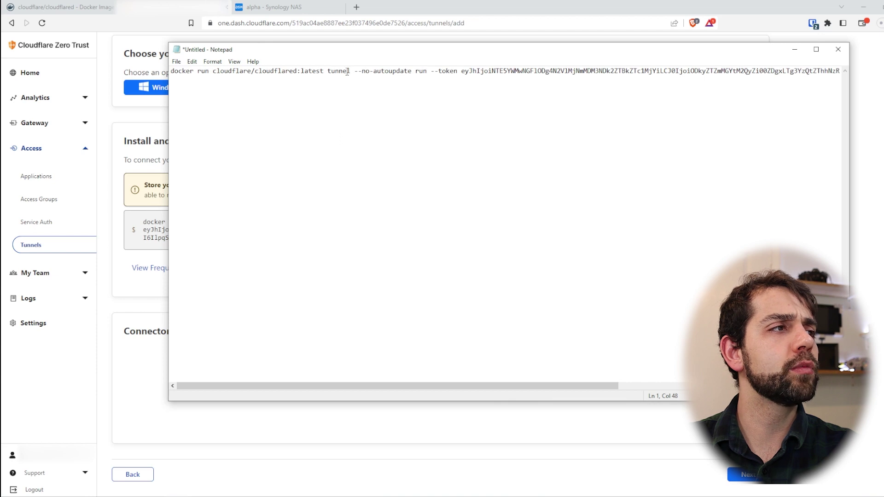
pyautogui.moveTo(328, 70); pyautogui.dragTo(253, 76)
pyautogui.press('BackSpace')
pyautogui.press('BackSpace')
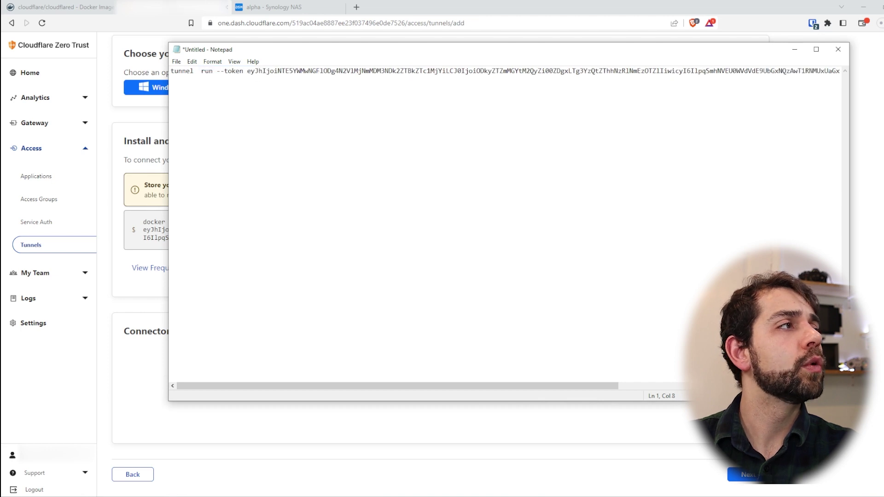
pyautogui.press('Delete')
pyautogui.click(276, 6)
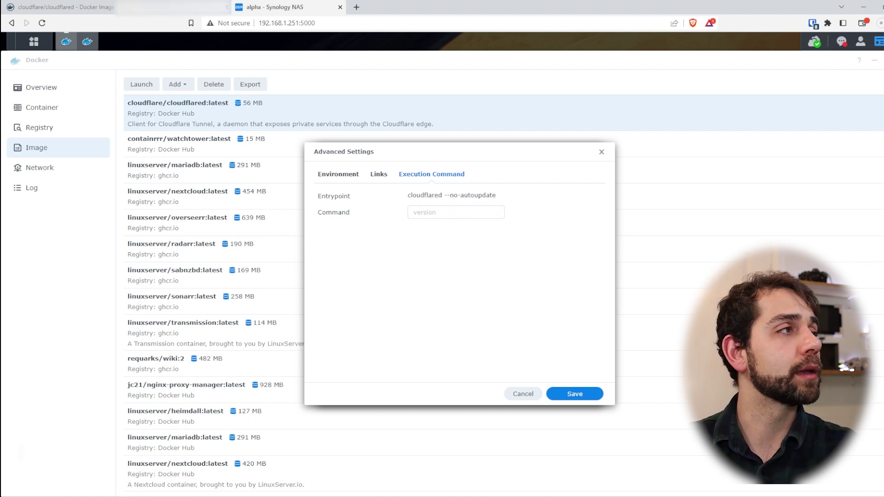
# Step: Copy the 'tunnel run --token' command from Notepad into the cloudflared container's Command field
pyautogui.click(184, 7)
pyautogui.click(329, 6)
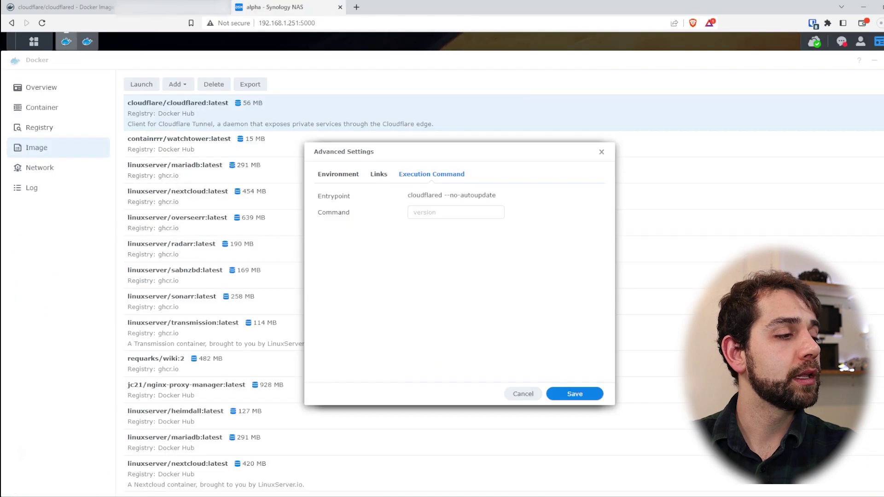
pyautogui.click(200, 462)
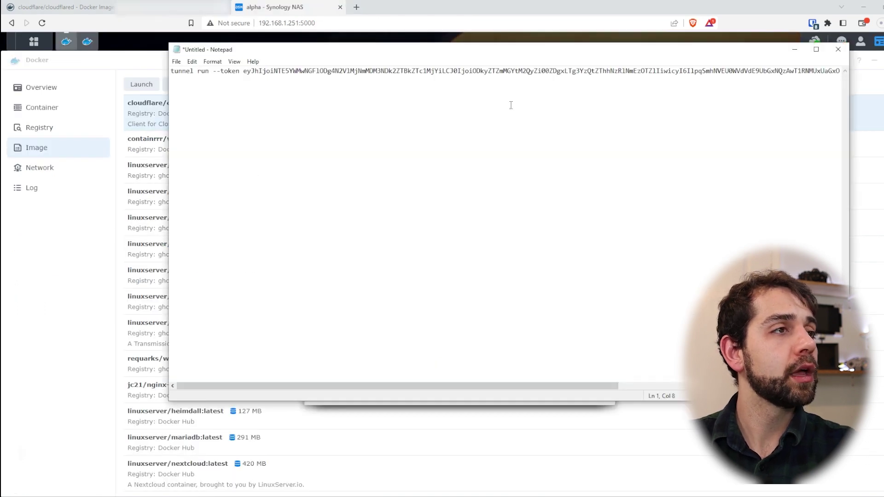
pyautogui.doubleClick(554, 71)
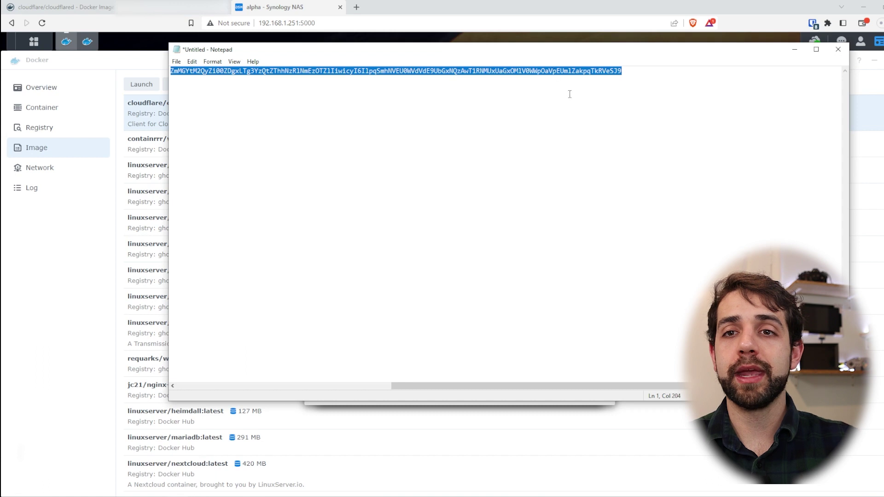
pyautogui.hotkey('ctrl', 'c')
pyautogui.click(795, 49)
pyautogui.click(456, 213)
pyautogui.hotkey('ctrl', 'v')
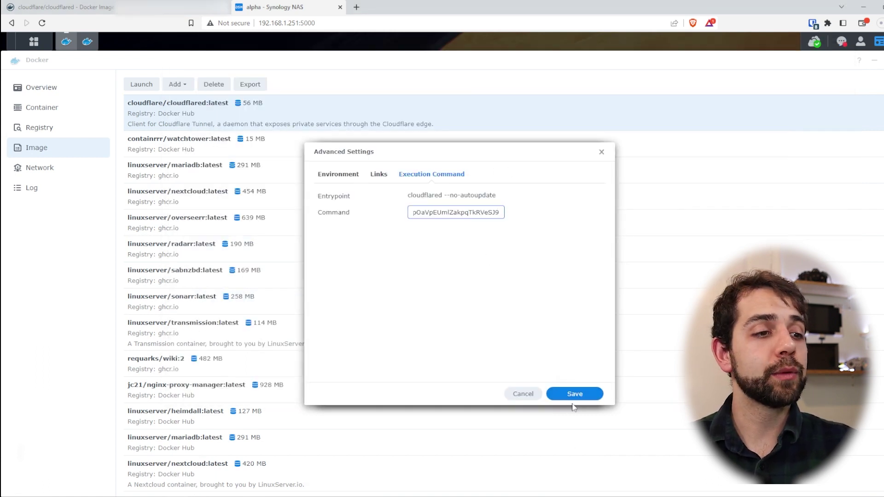
# Step: Save the command and finish the wizard so the cloudflared container is created and running
pyautogui.click(583, 401)
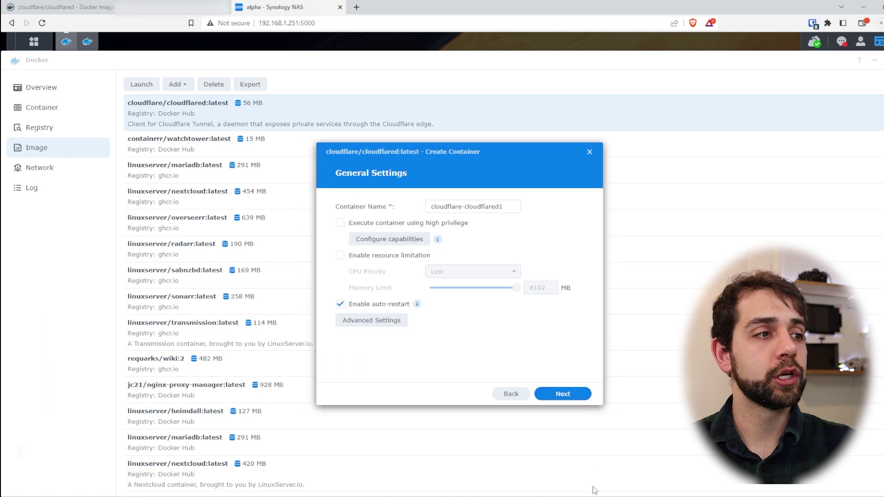
pyautogui.click(579, 397)
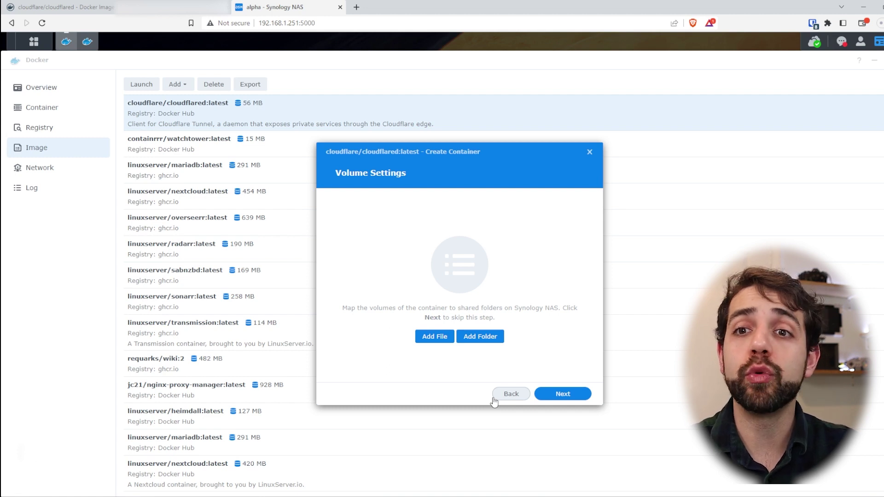
pyautogui.click(551, 396)
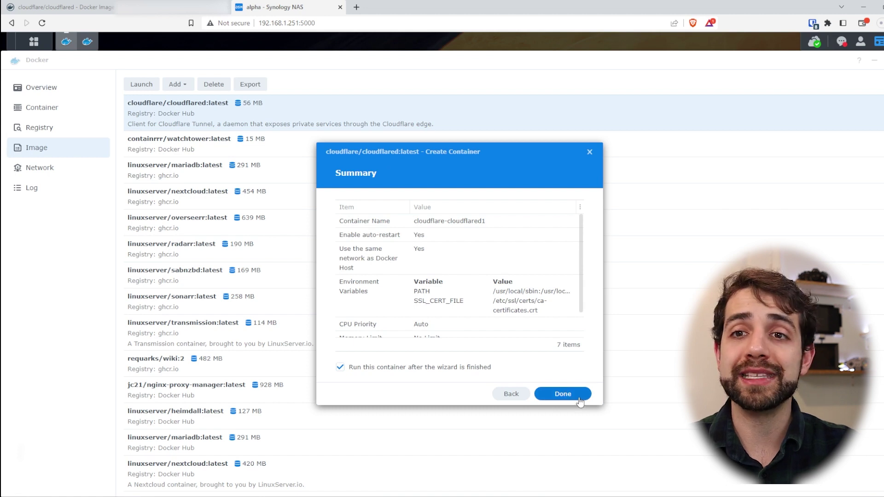
pyautogui.click(580, 401)
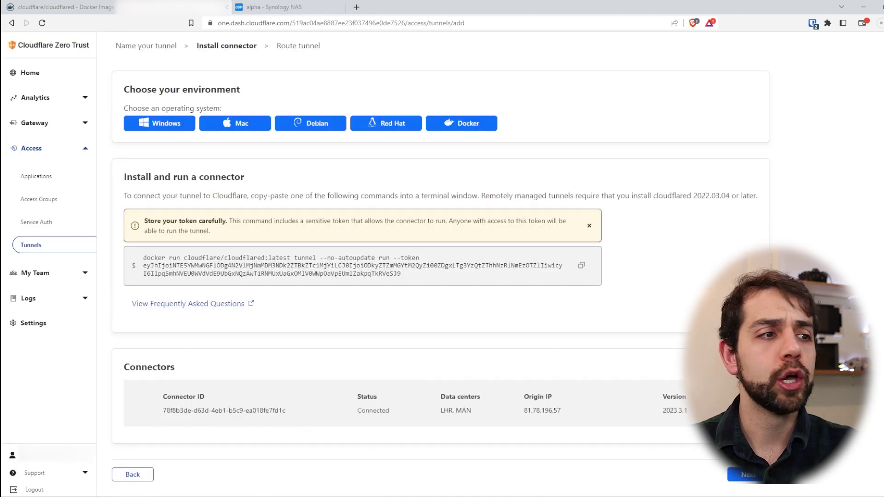
# Step: Set the tunnel's public hostname to subdomain sauberlab on domain sauber-lab.com
pyautogui.click(755, 476)
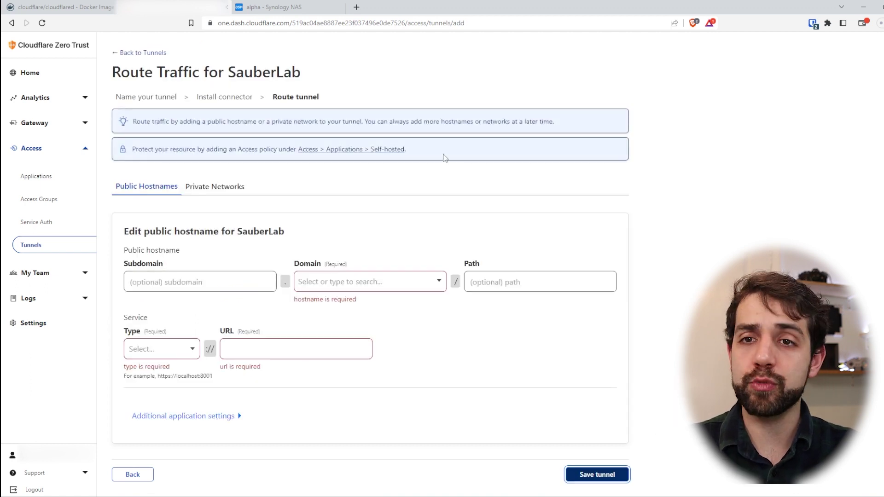
pyautogui.click(187, 283)
pyautogui.click(187, 308)
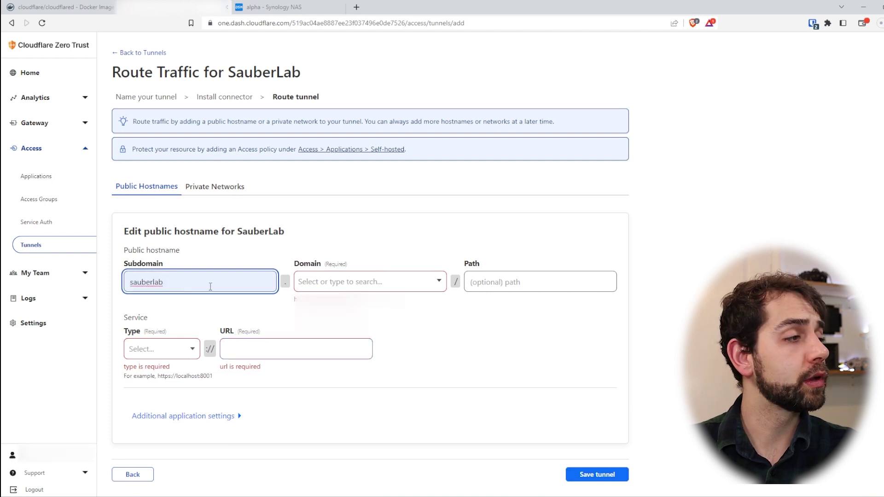
pyautogui.hotkey('ctrl', 'a')
pyautogui.click(382, 285)
pyautogui.click(377, 328)
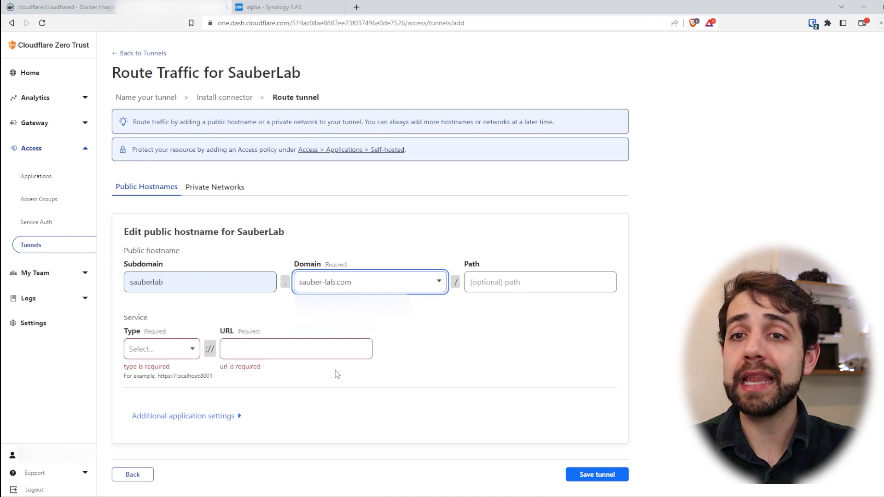
pyautogui.click(166, 348)
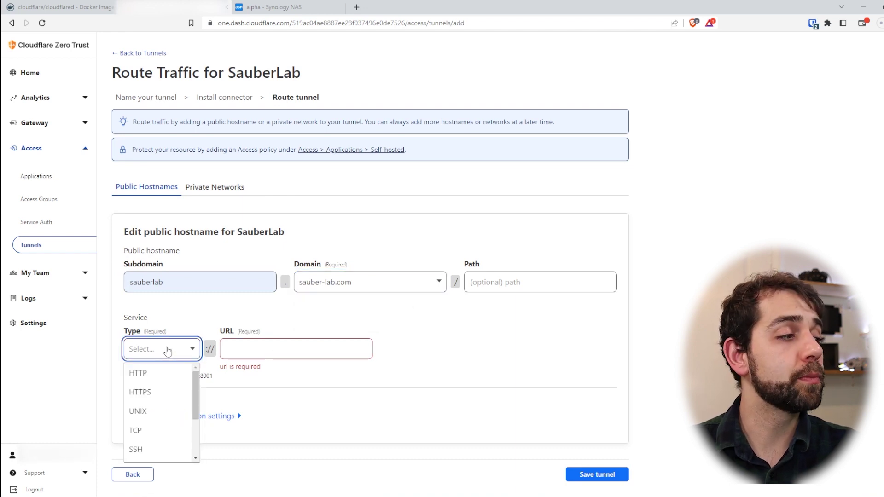
pyautogui.click(566, 403)
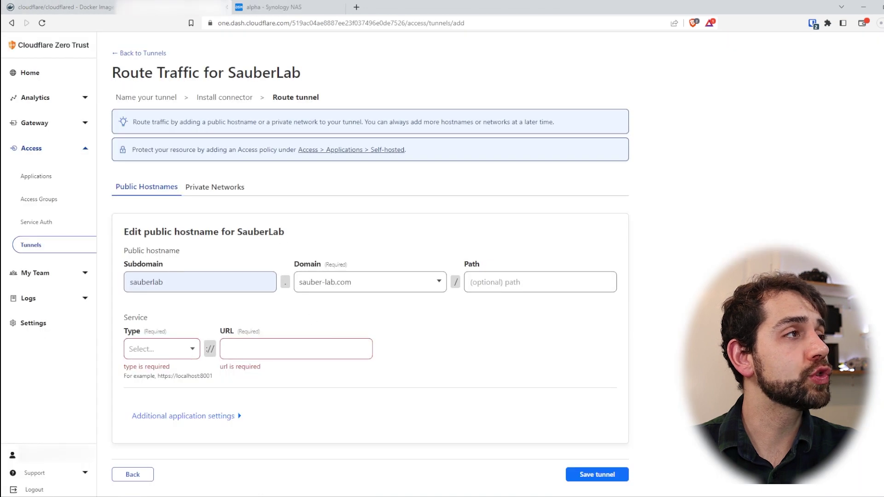
# Step: Check the portainer container's 9000:9000 tcp port mapping and select the NAS's IP address
pyautogui.click(248, 7)
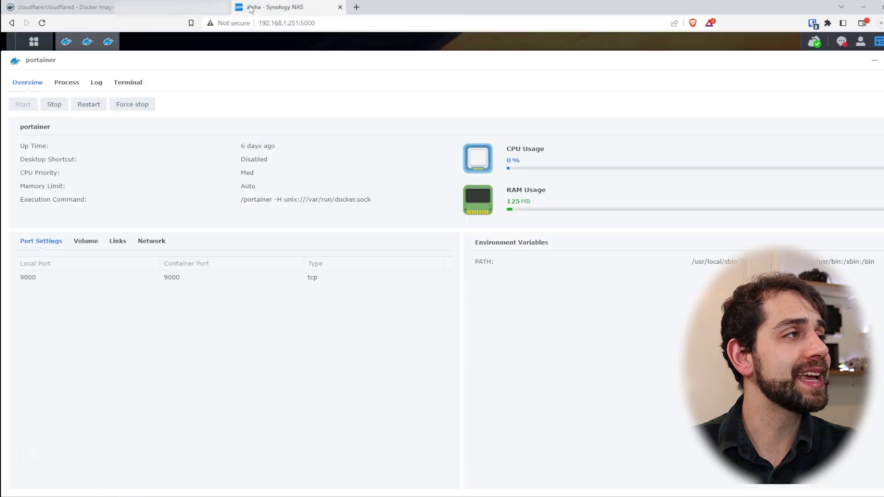
pyautogui.moveTo(300, 22); pyautogui.dragTo(259, 22)
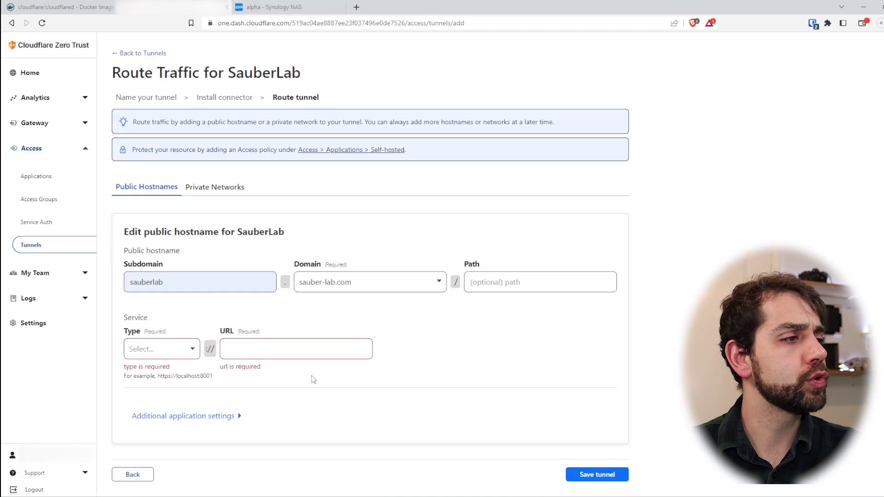
# Step: Point the route's service to HTTP at 192.168.1.251:9000, replacing the 8080 port
pyautogui.click(338, 350)
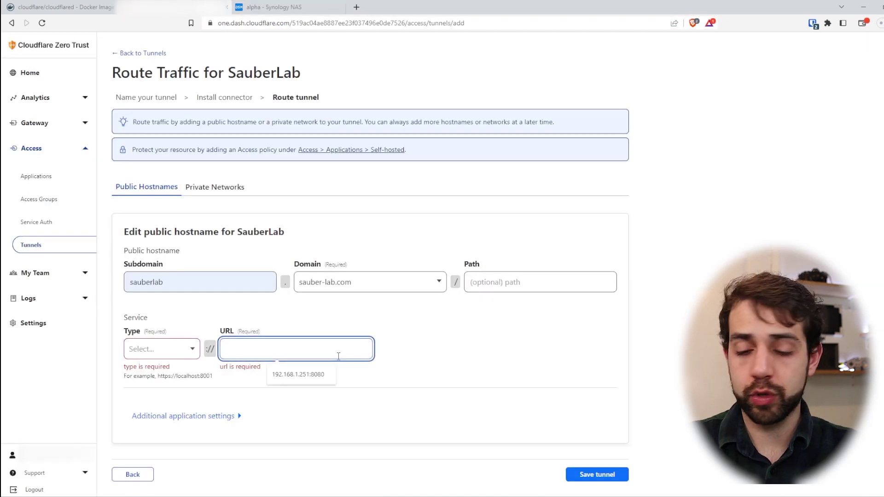
pyautogui.click(324, 373)
pyautogui.press('BackSpace')
pyautogui.press('BackSpace')
pyautogui.press('BackSpace')
pyautogui.press('BackSpace')
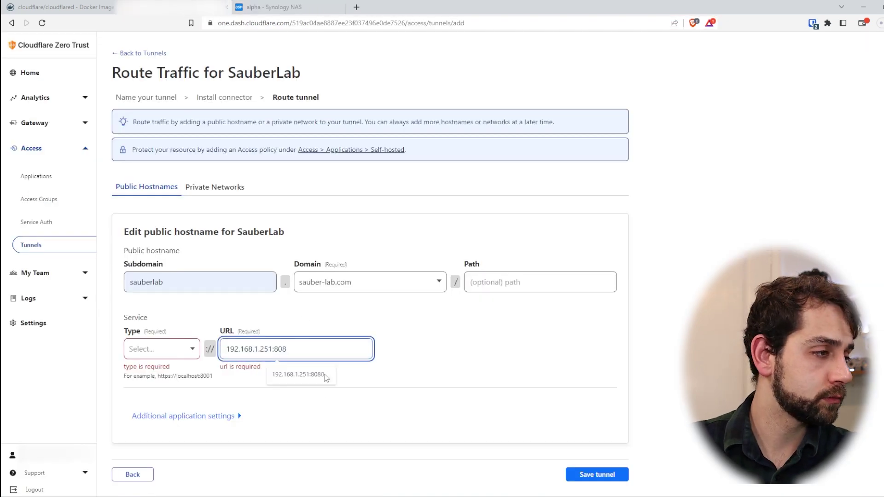
pyautogui.write('9000')
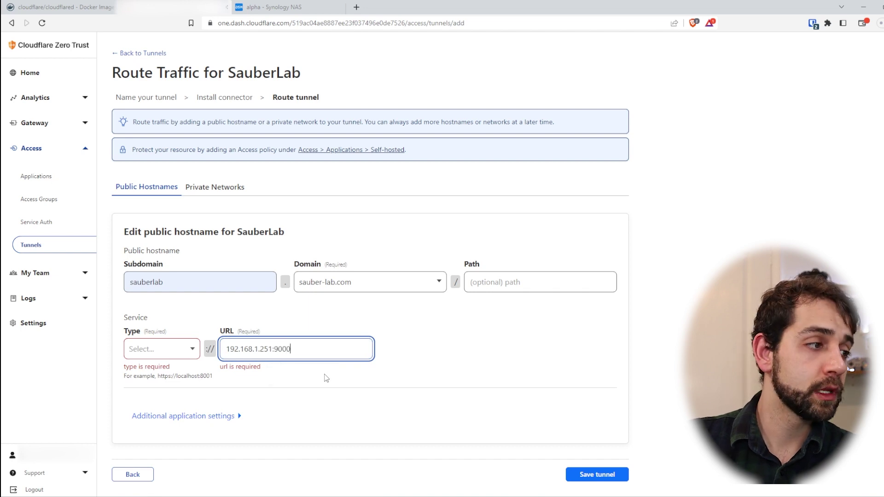
pyautogui.click(173, 352)
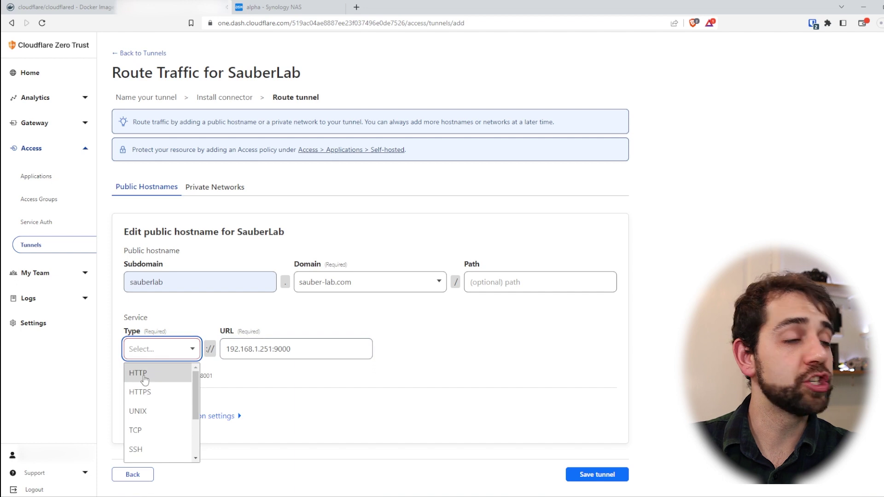
pyautogui.click(144, 378)
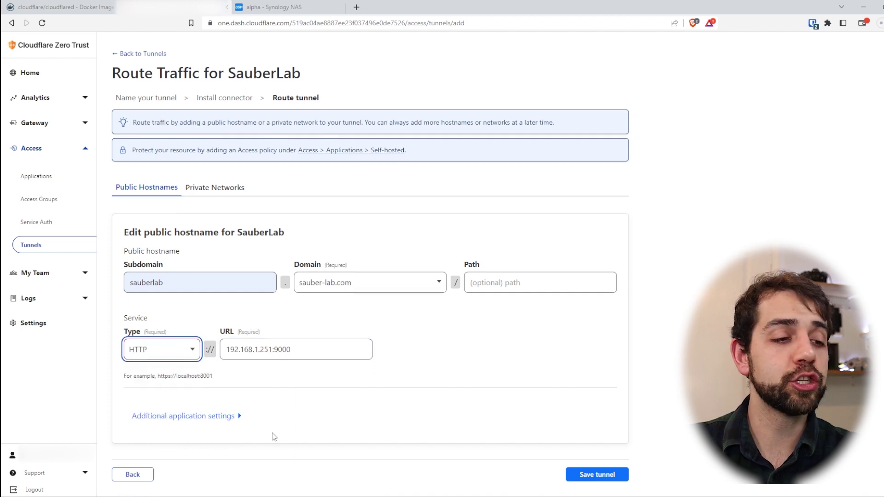
# Step: Under Additional application settings, enable Disable Chunked Encoding and No Happy Eyeballs
pyautogui.click(159, 416)
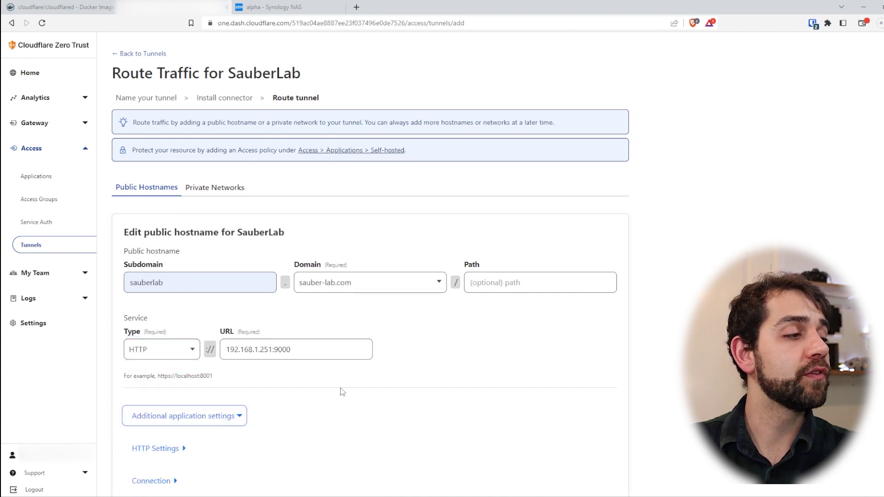
pyautogui.scroll(-2, 341, 388)
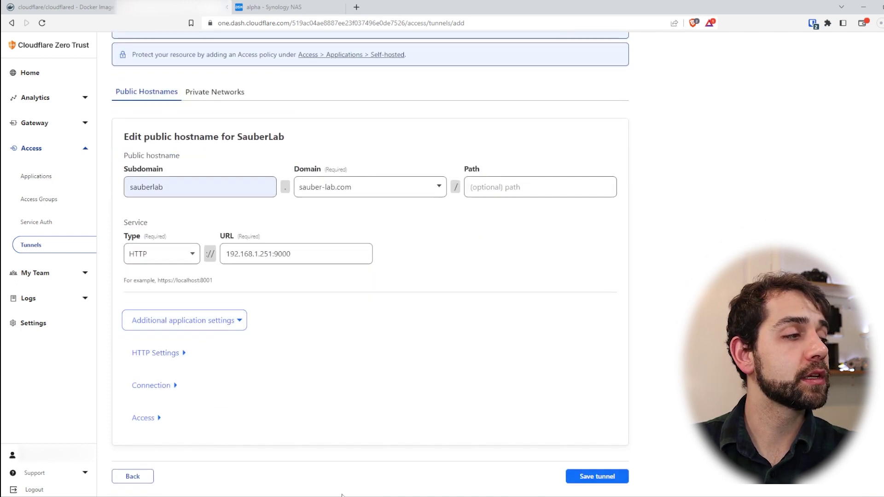
pyautogui.click(158, 353)
pyautogui.scroll(-2, 158, 355)
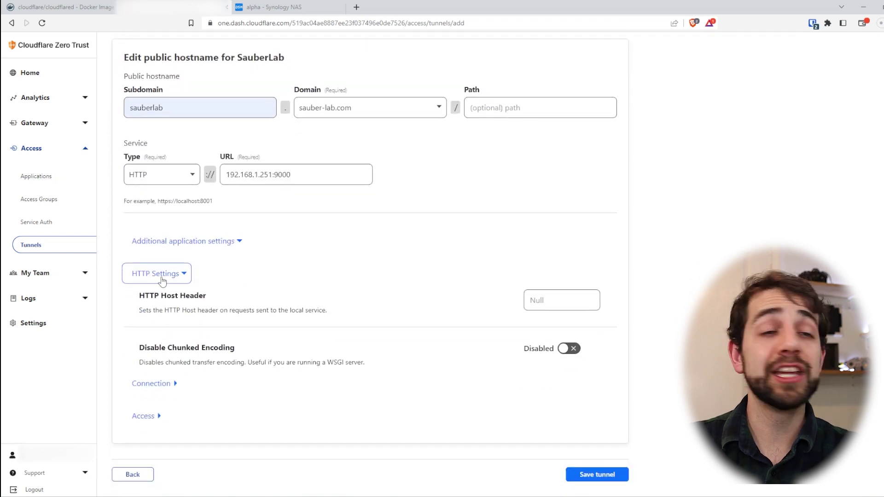
pyautogui.click(567, 349)
pyautogui.click(174, 384)
pyautogui.scroll(-2, 376, 408)
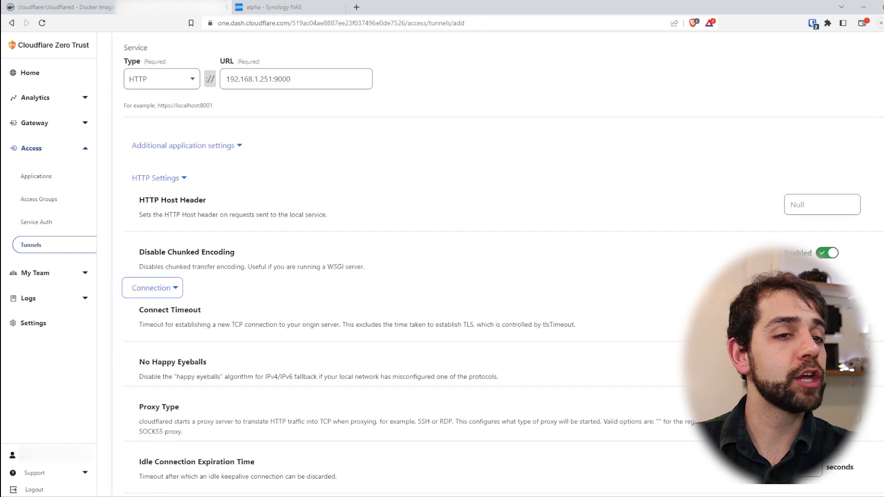
pyautogui.scroll(-2, 162, 184)
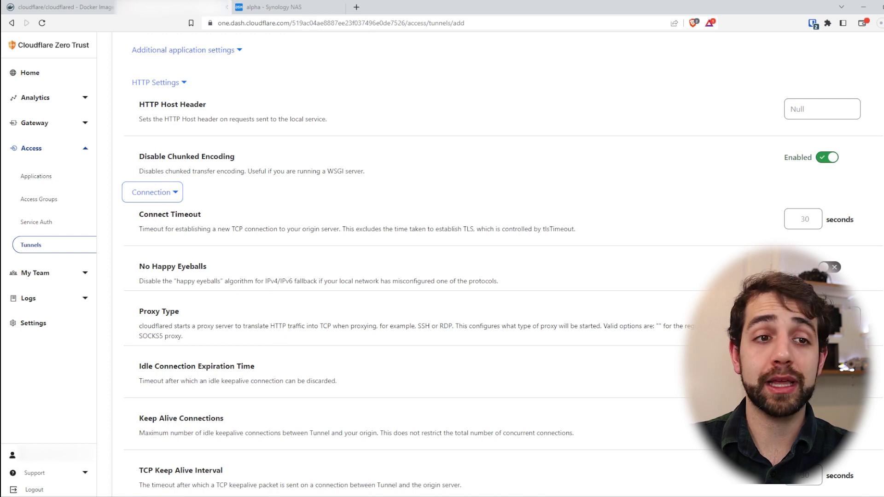
pyautogui.click(832, 267)
pyautogui.scroll(-2, 200, 320)
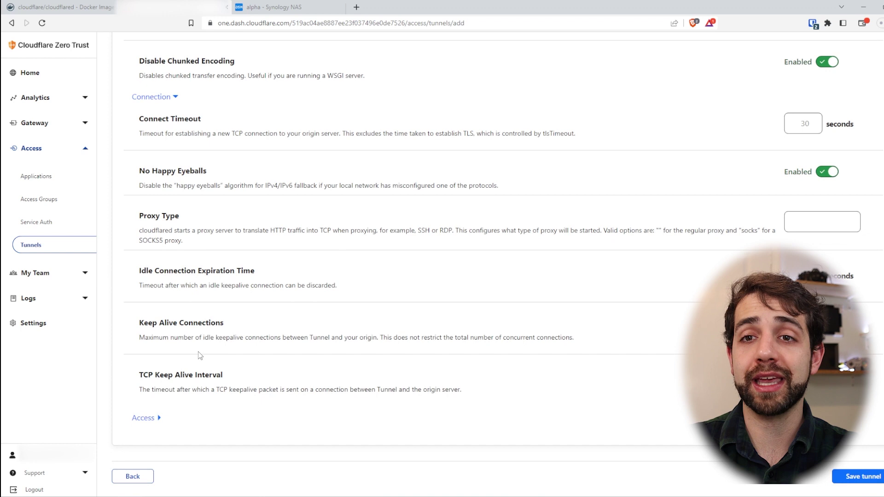
# Step: Expand the route's Access protection settings
pyautogui.click(146, 417)
pyautogui.scroll(-1, 291, 383)
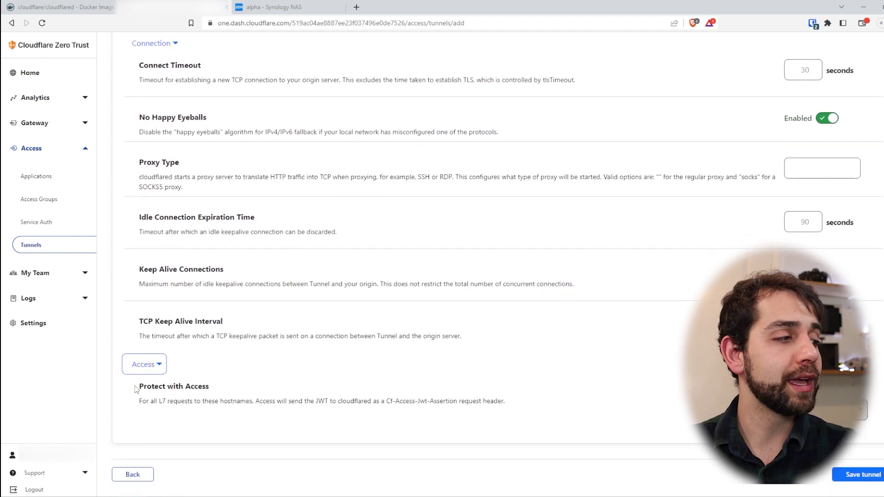
pyautogui.moveTo(146, 386); pyautogui.dragTo(206, 387)
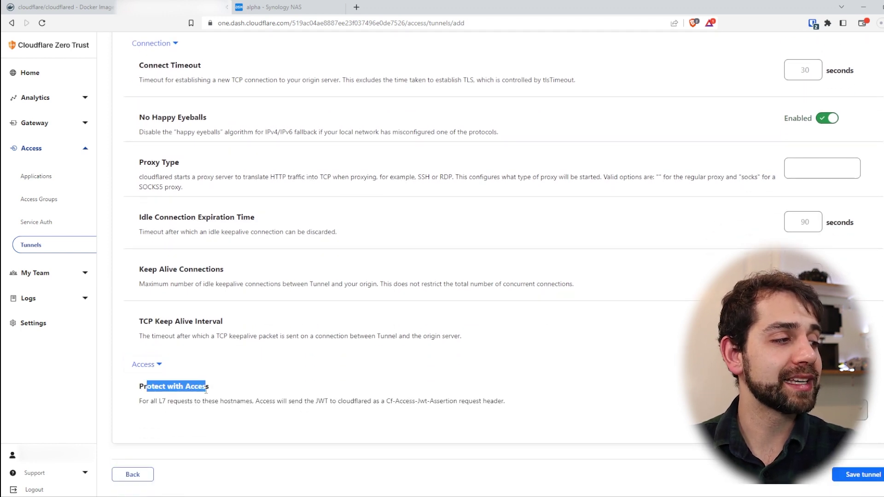
pyautogui.click(859, 474)
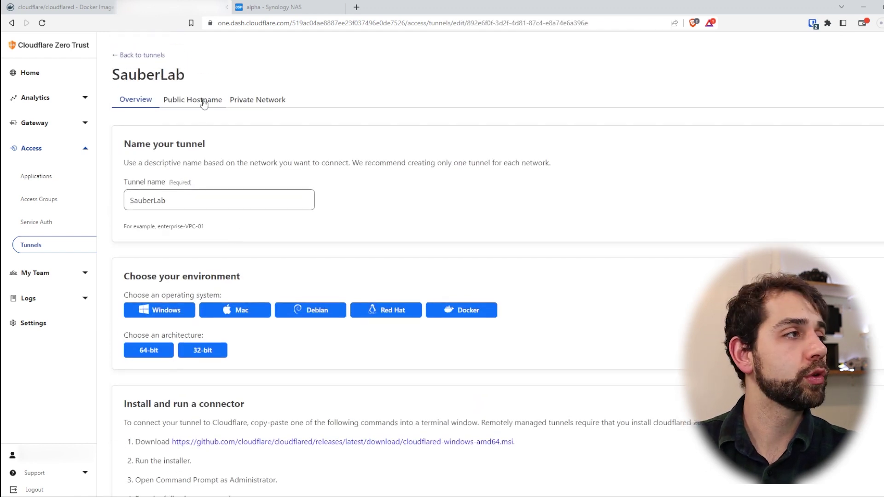
pyautogui.click(203, 100)
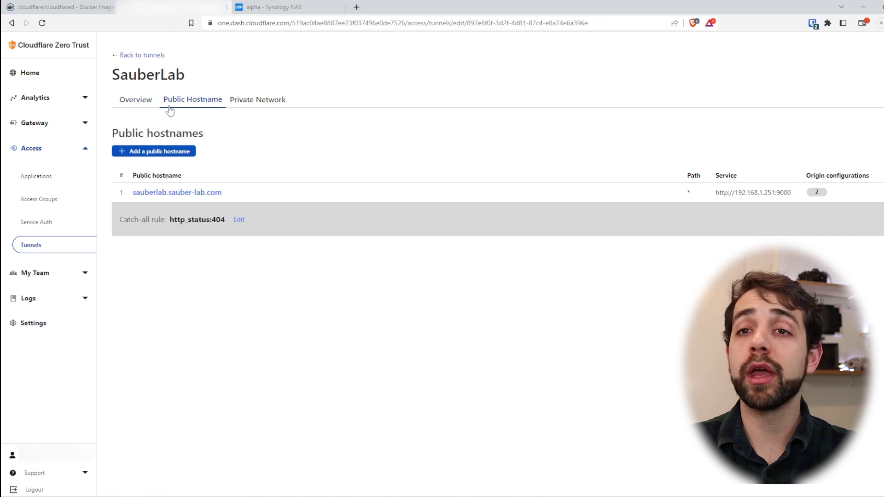
pyautogui.moveTo(715, 193); pyautogui.dragTo(779, 193)
pyautogui.click(652, 313)
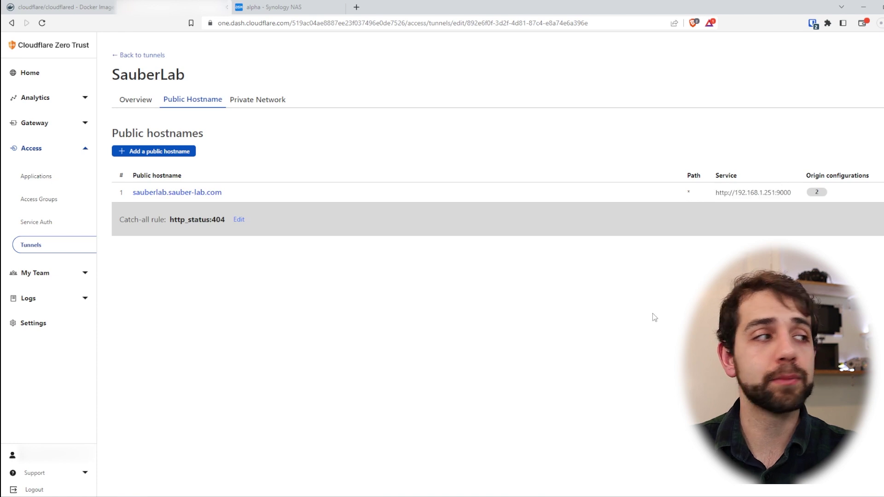
# Step: Open sauberlab.sauber-lab.com in a new tab to load the Portainer login page
pyautogui.click(192, 198)
pyautogui.click(753, 183)
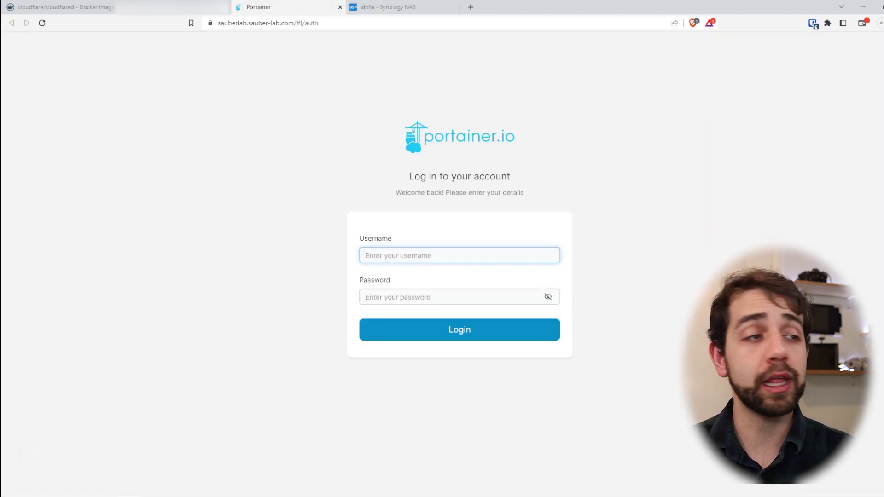
pyautogui.click(419, 385)
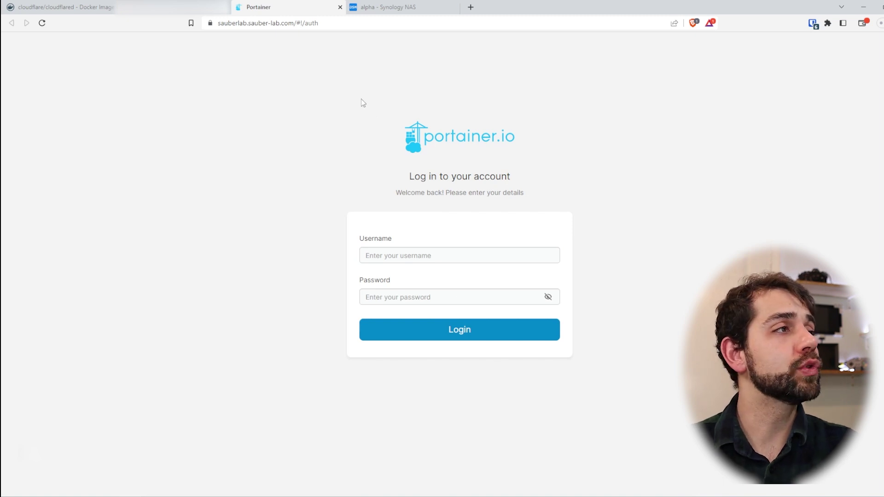
pyautogui.moveTo(248, 23); pyautogui.dragTo(324, 21)
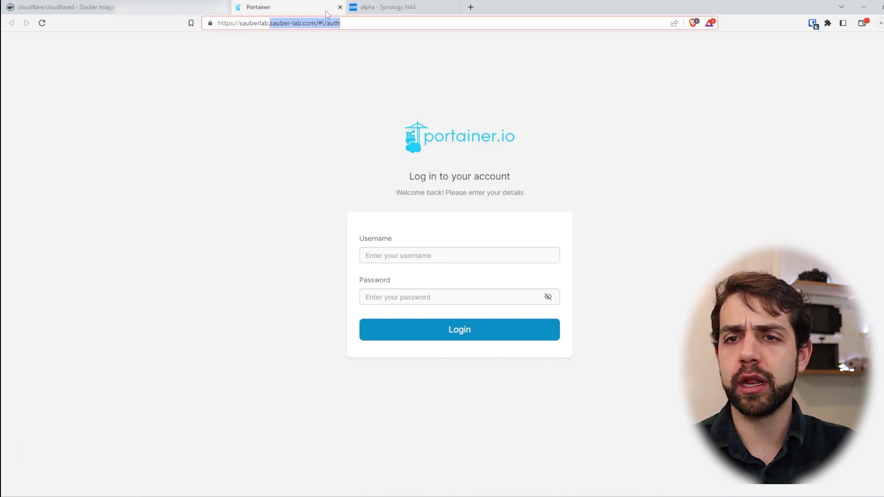
pyautogui.click(2, 88)
pyautogui.click(236, 23)
pyautogui.click(235, 23)
pyautogui.doubleClick(226, 23)
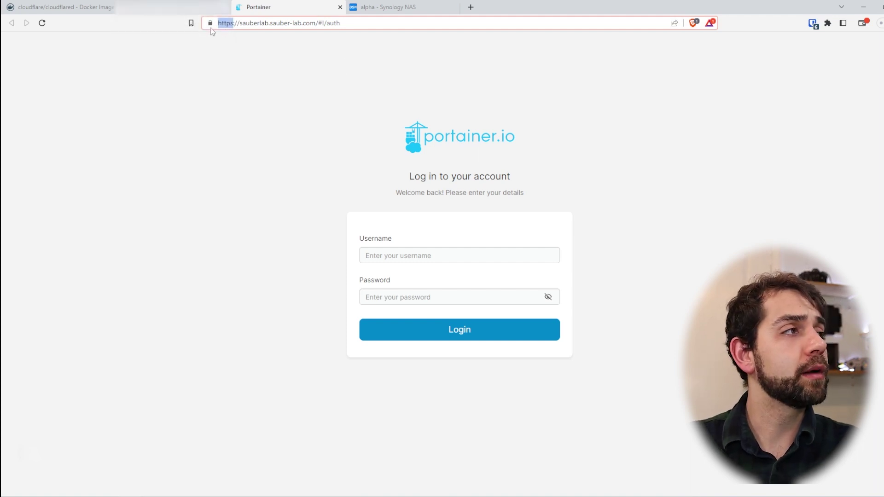
pyautogui.click(209, 22)
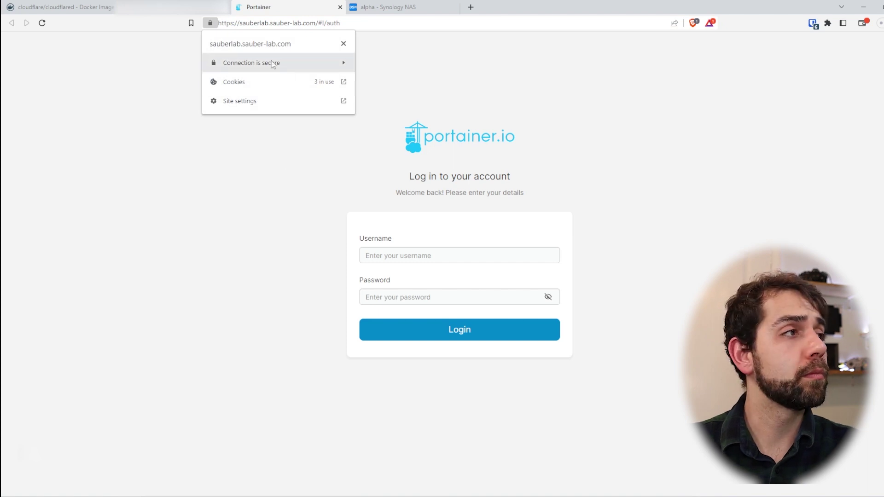
pyautogui.click(273, 64)
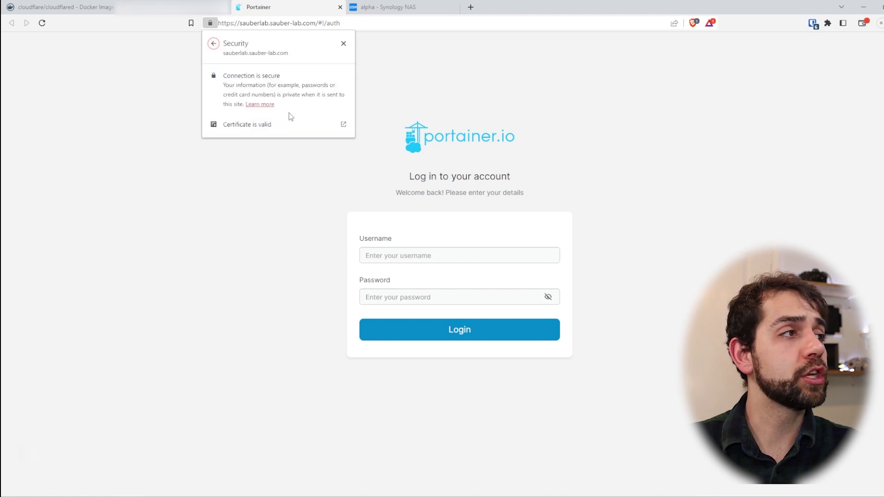
pyautogui.click(236, 126)
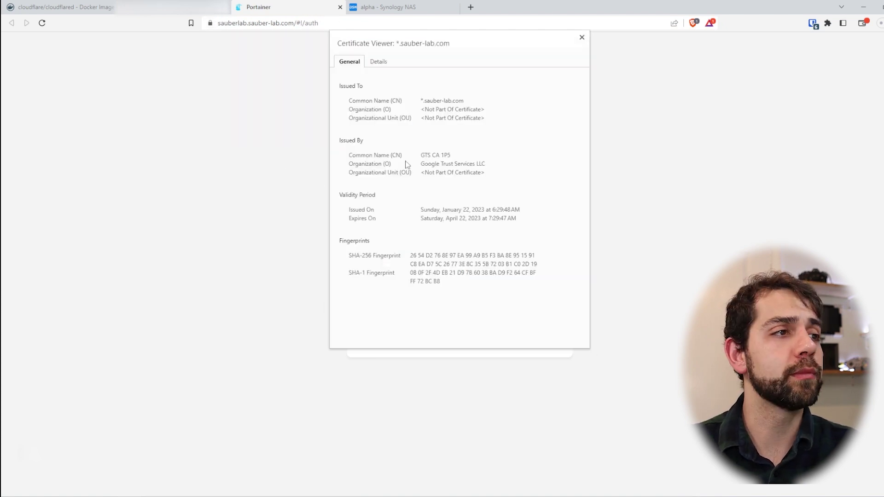
pyautogui.moveTo(423, 101); pyautogui.dragTo(464, 103)
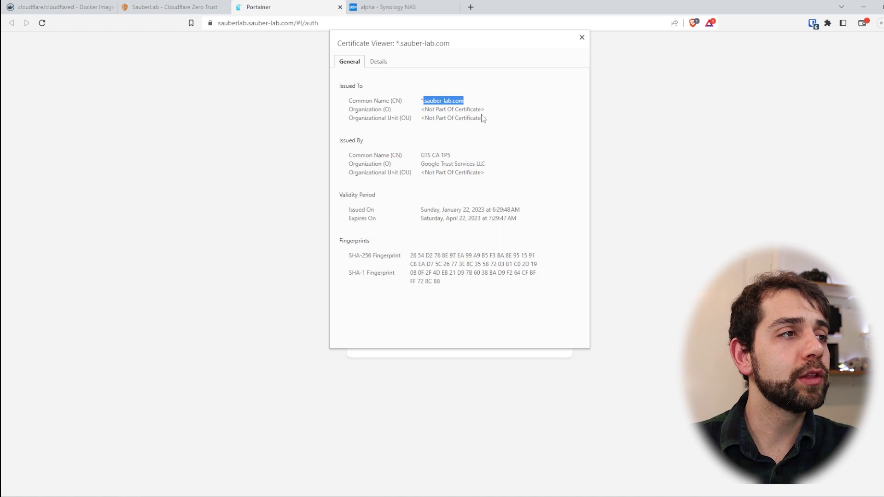
pyautogui.moveTo(455, 118); pyautogui.dragTo(433, 123)
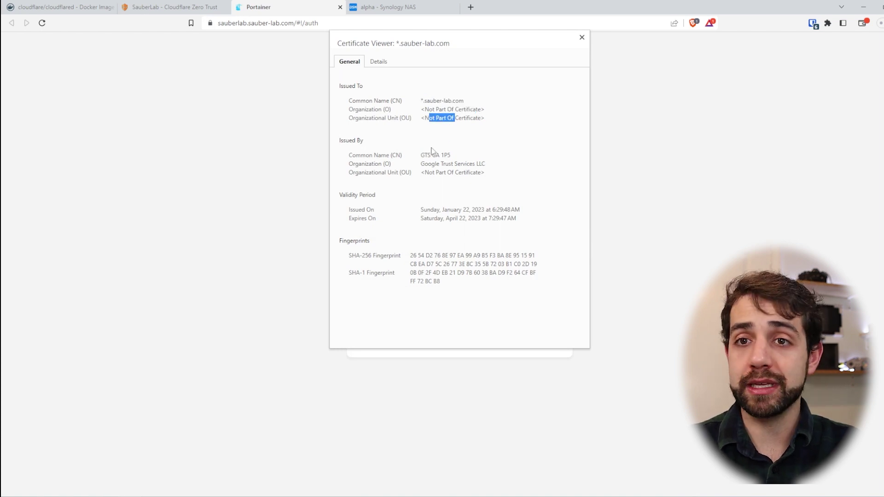
pyautogui.moveTo(441, 178); pyautogui.dragTo(539, 167)
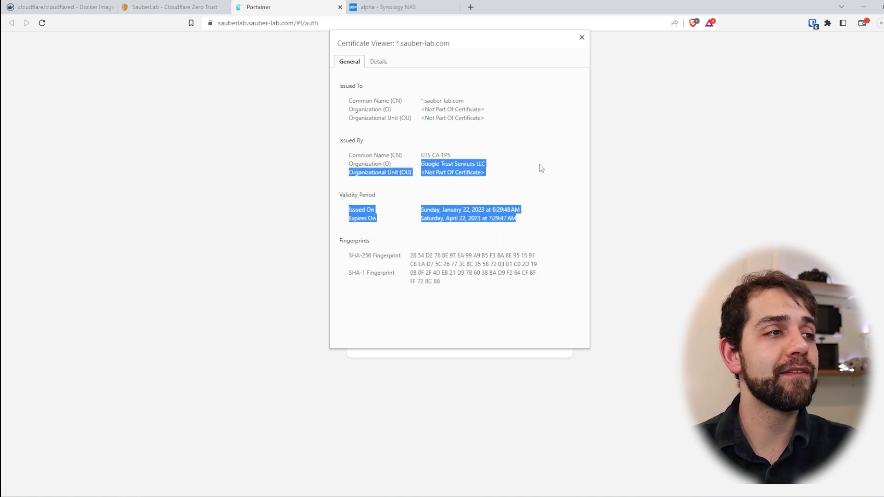
pyautogui.tripleClick(508, 163)
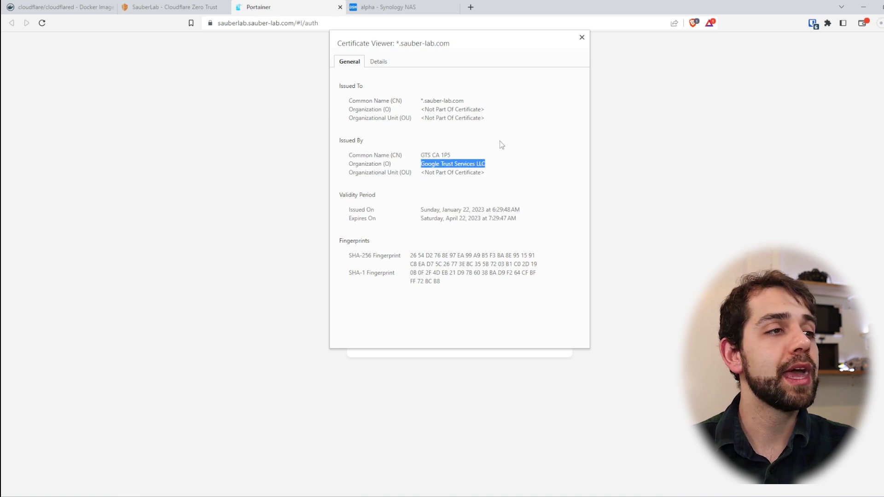
pyautogui.moveTo(437, 218); pyautogui.dragTo(535, 269)
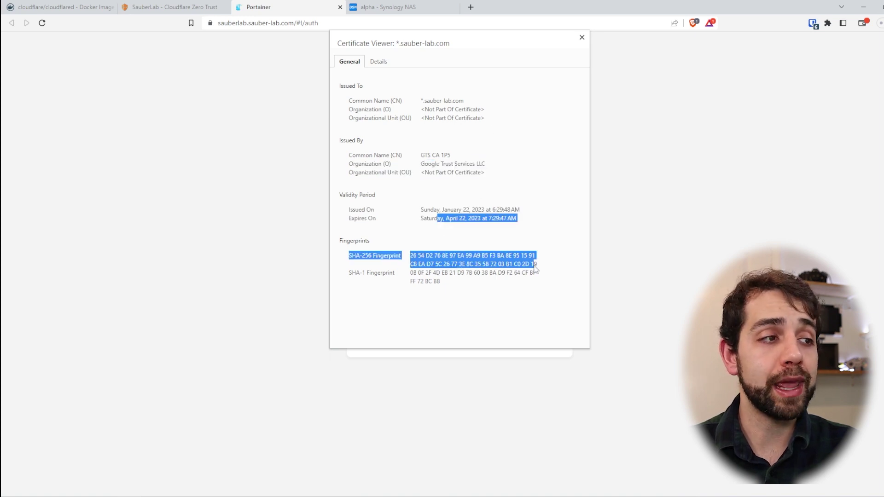
pyautogui.click(379, 61)
pyautogui.scroll(-10, 451, 184)
pyautogui.scroll(10, 471, 201)
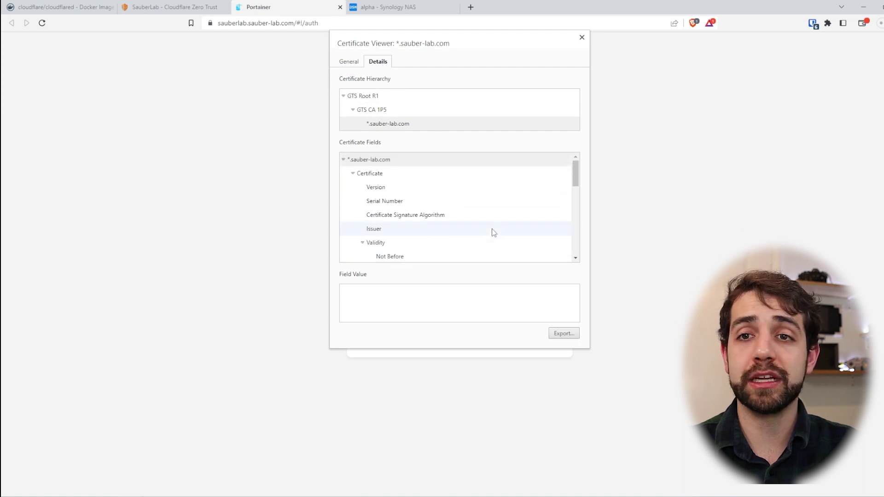
pyautogui.click(582, 37)
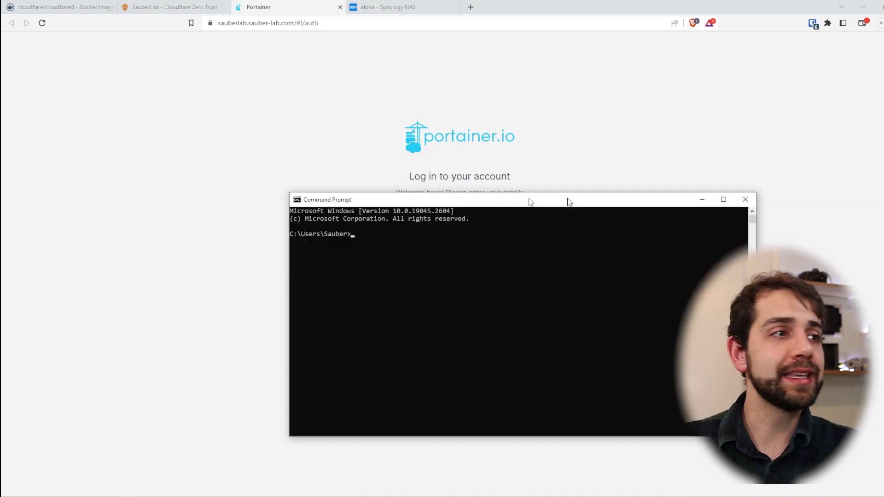
# Step: Ping sauberlab.sauber-lab.com, getting 4 replies from 172.67.160.204, and copy that IP
pyautogui.moveTo(566, 200); pyautogui.dragTo(576, 78)
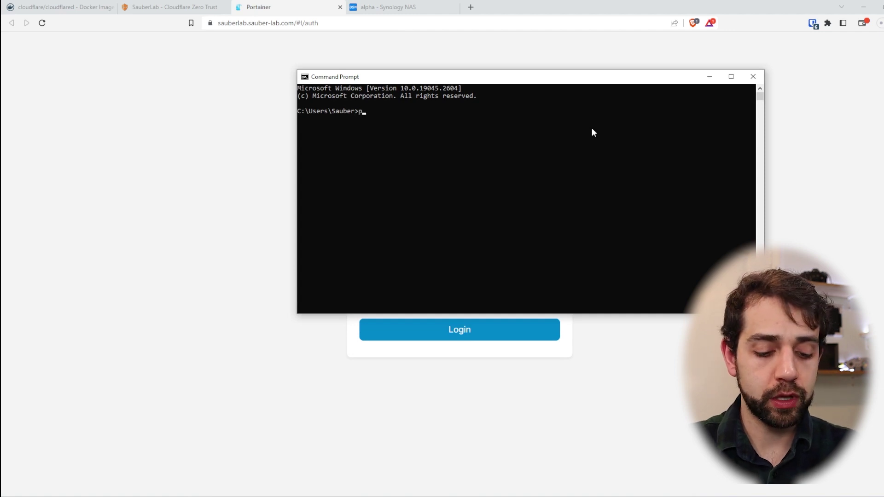
pyautogui.write('ping sauber')
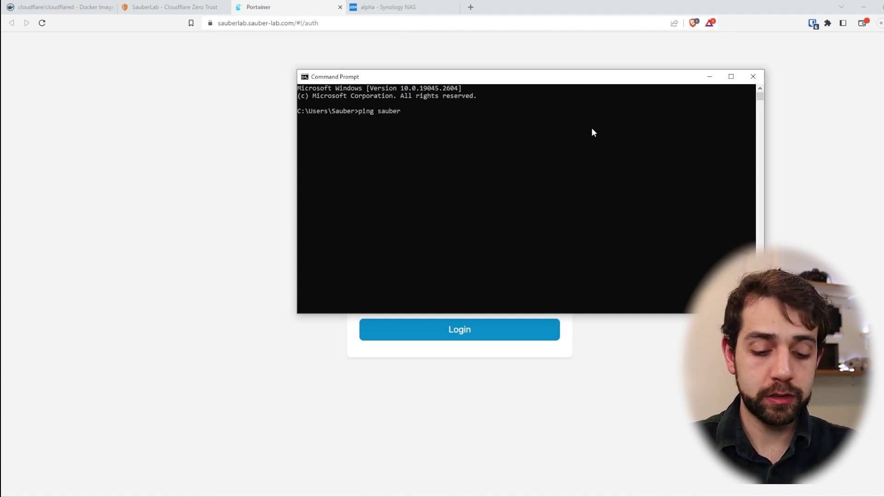
pyautogui.write('rrlab.sauber-lab.com')
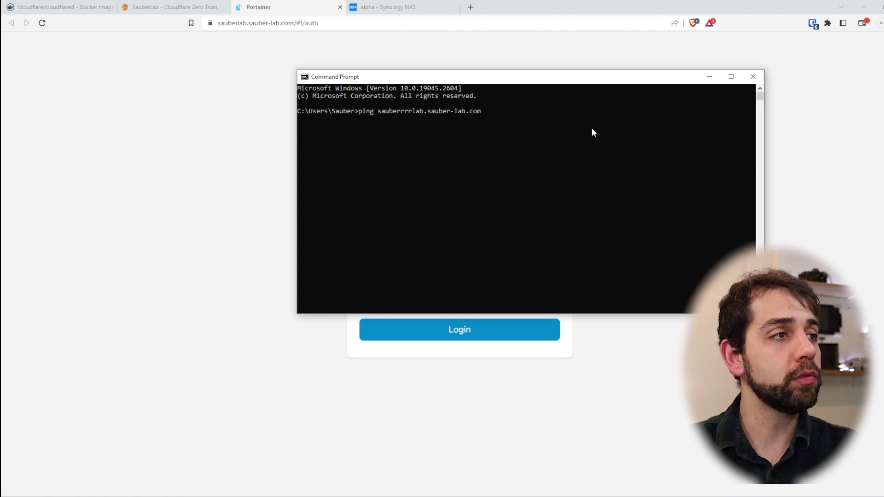
pyautogui.press('Left')
pyautogui.press('Left')
pyautogui.press('Left')
pyautogui.press('Left')
pyautogui.press('Left')
pyautogui.press('Left')
pyautogui.press('Left')
pyautogui.press('Left')
pyautogui.press('Left')
pyautogui.press('Left')
pyautogui.press('Left')
pyautogui.press('Left')
pyautogui.press('Left')
pyautogui.press('Left')
pyautogui.press('Left')
pyautogui.press('Left')
pyautogui.press('Left')
pyautogui.press('Left')
pyautogui.press('BackSpace')
pyautogui.press('BackSpace')
pyautogui.press('Return')
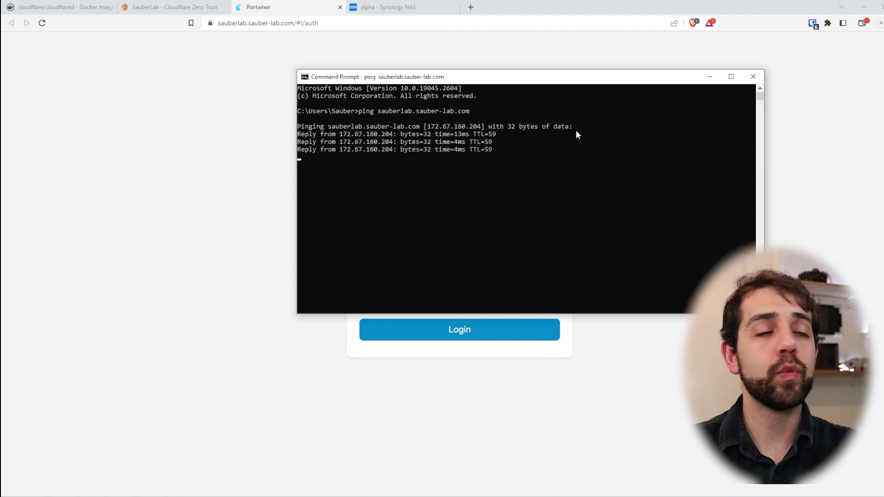
pyautogui.moveTo(341, 157); pyautogui.dragTo(394, 159)
pyautogui.rightClick(393, 159)
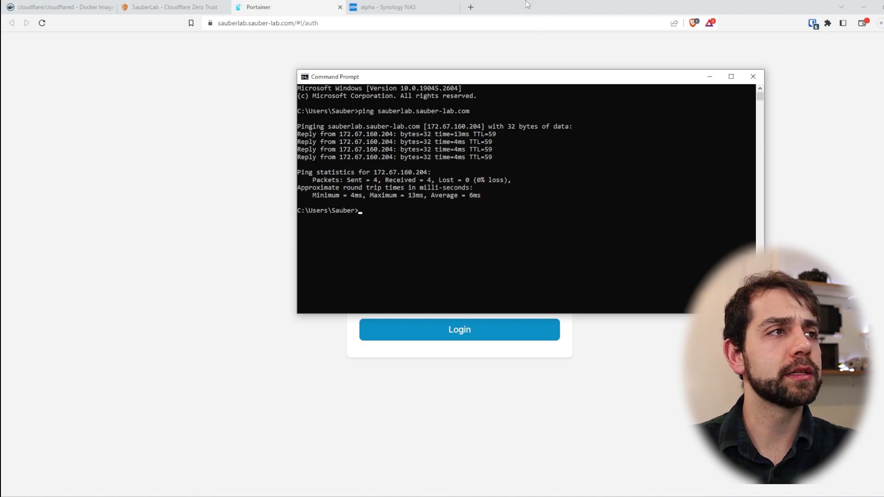
# Step: Load 172.67.160.204 in a new tab to see Error 1003, then return to the Synology NAS tab
pyautogui.click(470, 7)
pyautogui.write('172.67.160.204')
pyautogui.press('Return')
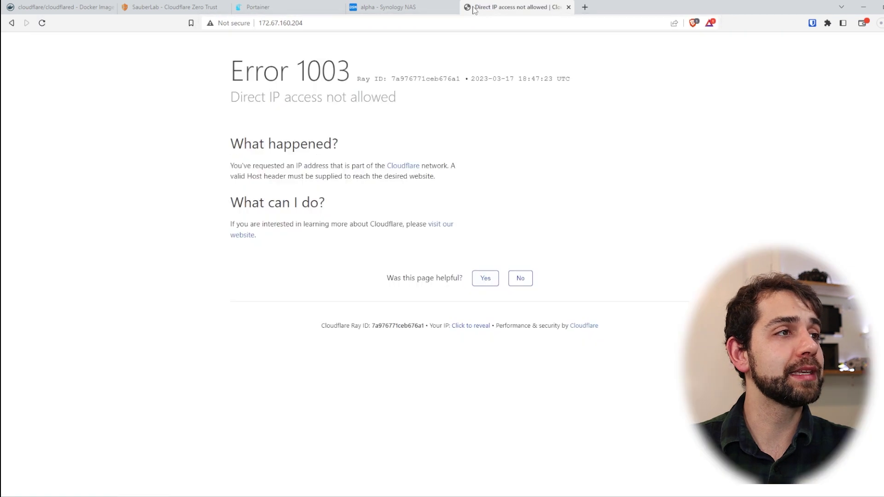
pyautogui.moveTo(234, 100); pyautogui.dragTo(405, 99)
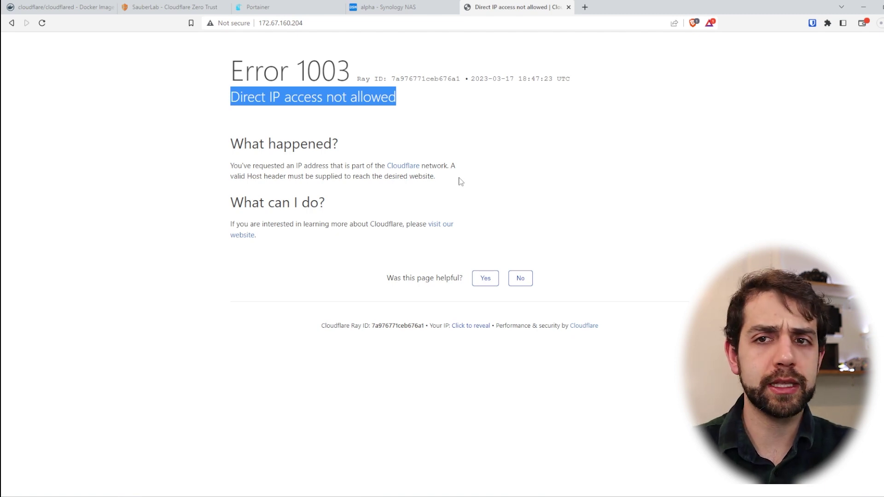
pyautogui.click(396, 6)
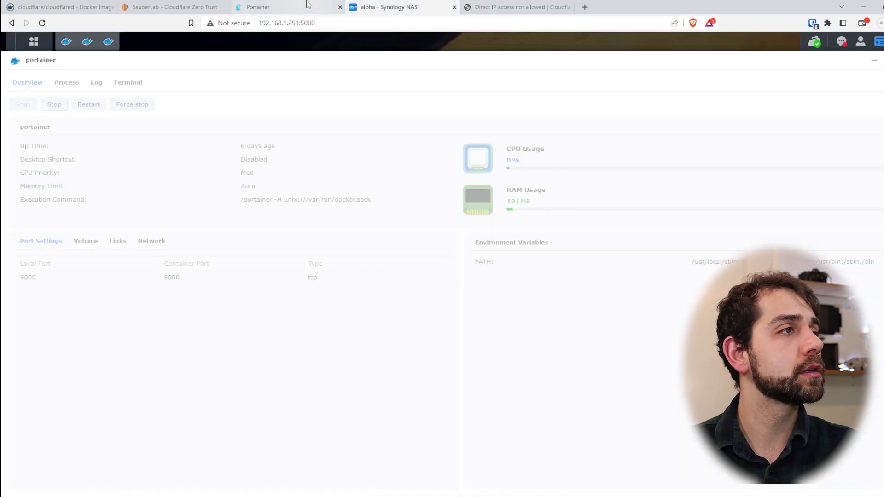
# Step: Reload sauberlab.sauber-lab.com in the Portainer tab and check the 502 Bad gateway error
pyautogui.click(275, 6)
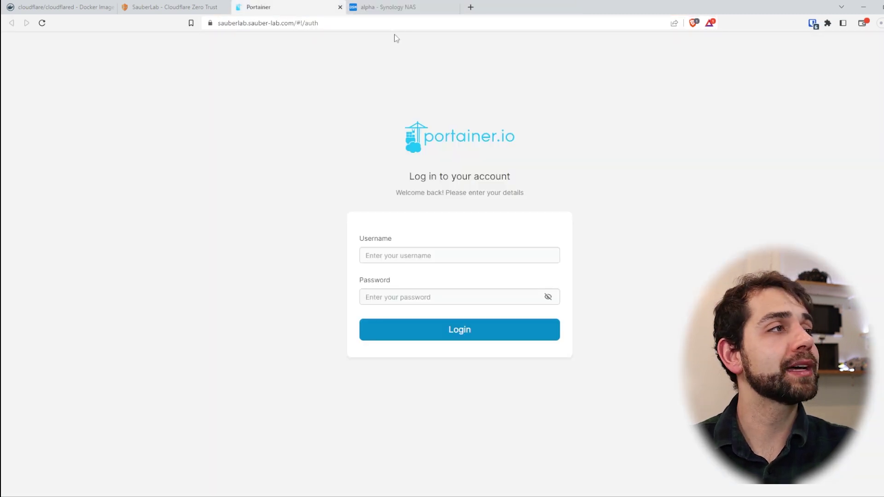
pyautogui.click(398, 24)
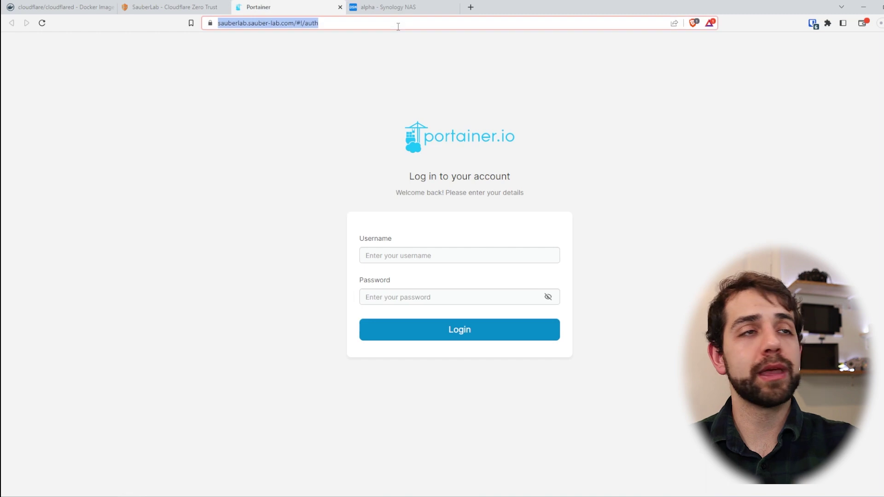
pyautogui.press('Return')
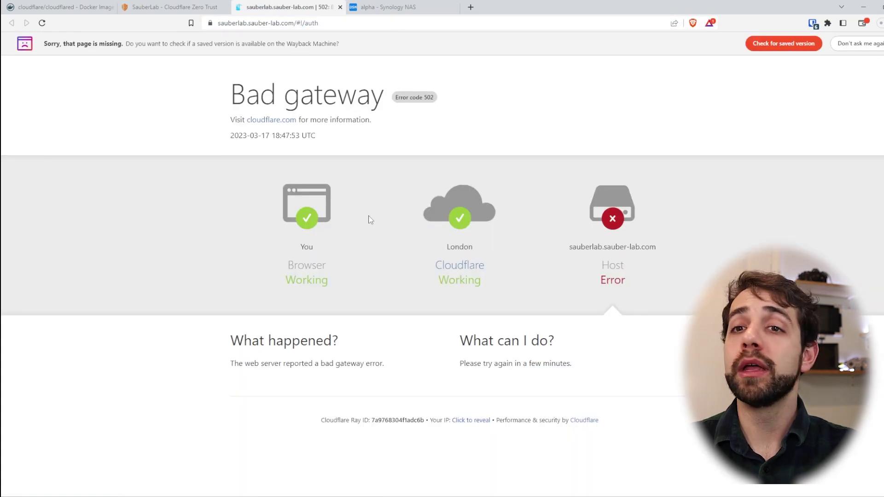
pyautogui.moveTo(230, 95); pyautogui.dragTo(380, 103)
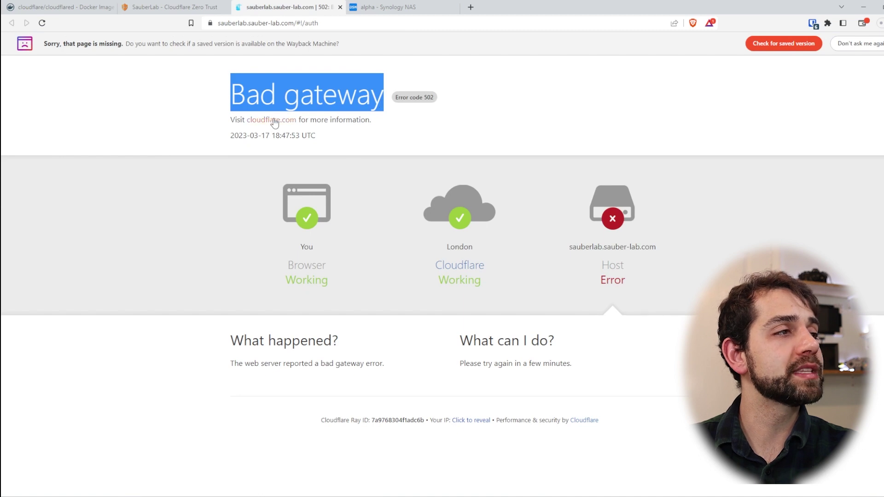
pyautogui.moveTo(317, 119); pyautogui.dragTo(356, 120)
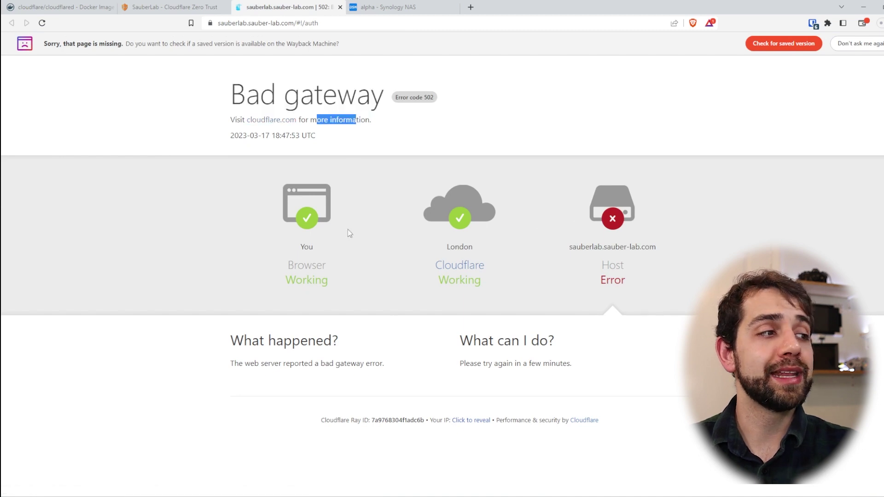